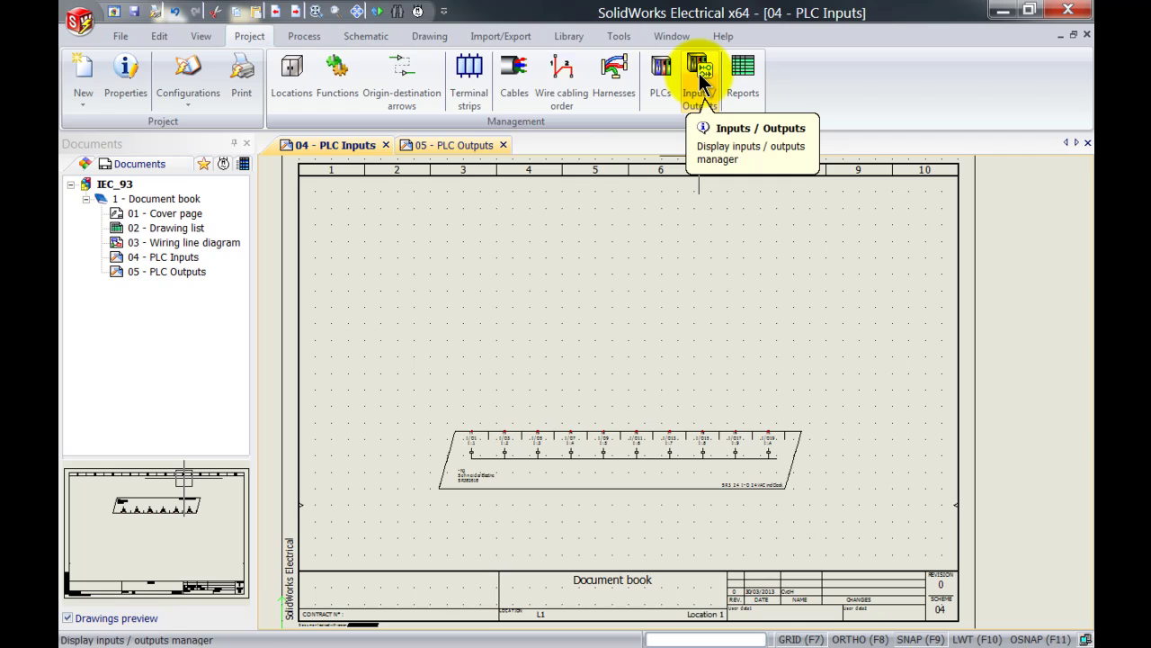
Place SolidWorks Electrical and the SamplePLCIO workbook side by side, with Excel on the right half at 80% zoom.
key(super+Down)
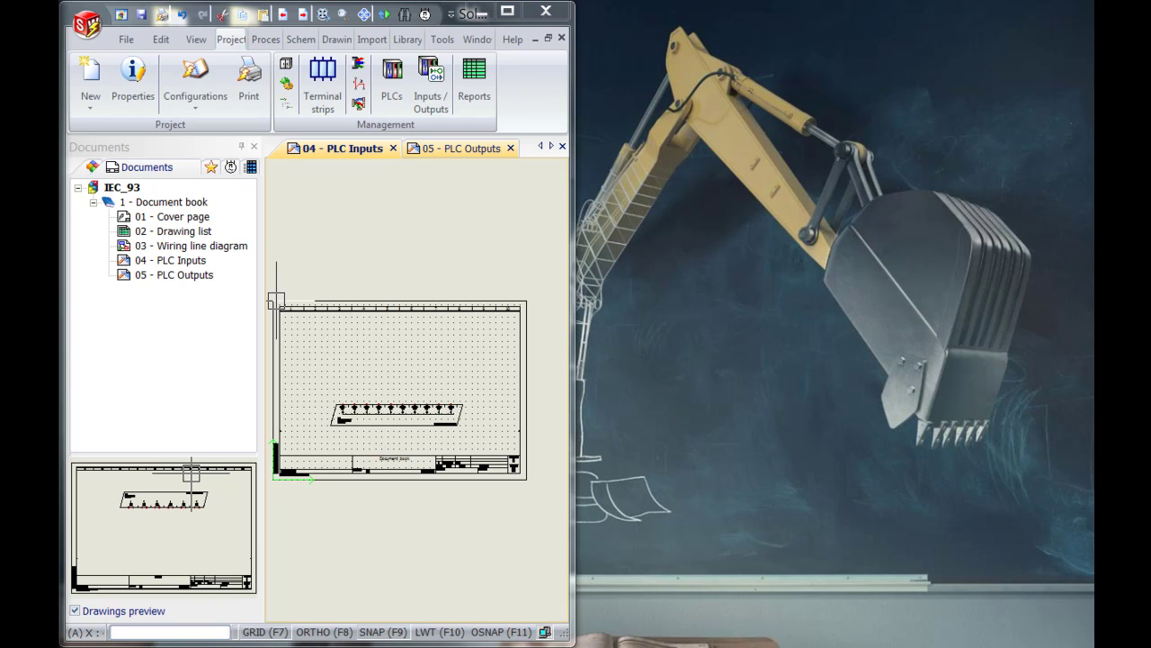
key(alt+Tab)
key(super+Right)
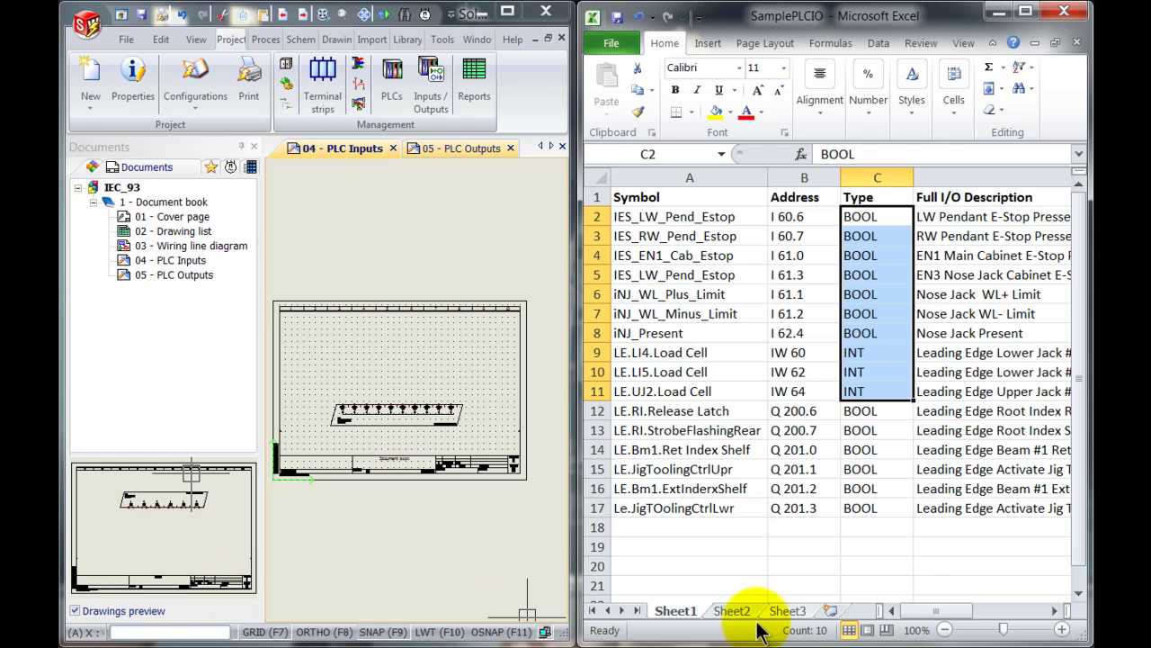
click(918, 489)
click(944, 629)
click(944, 629)
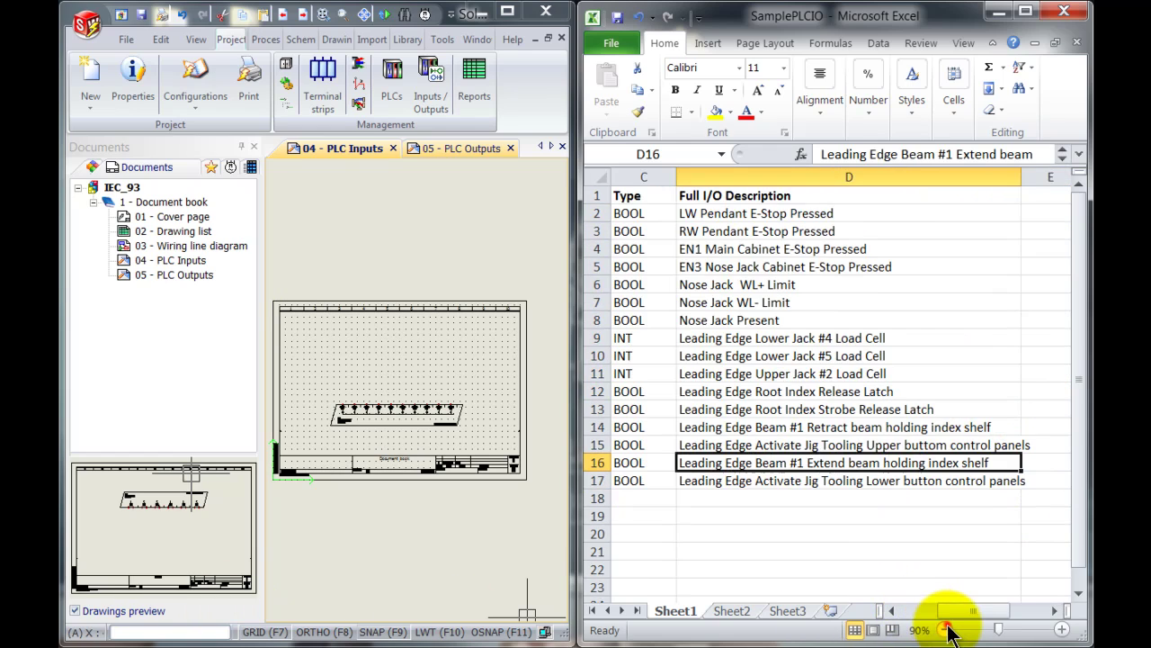
drag(948, 612, 934, 613)
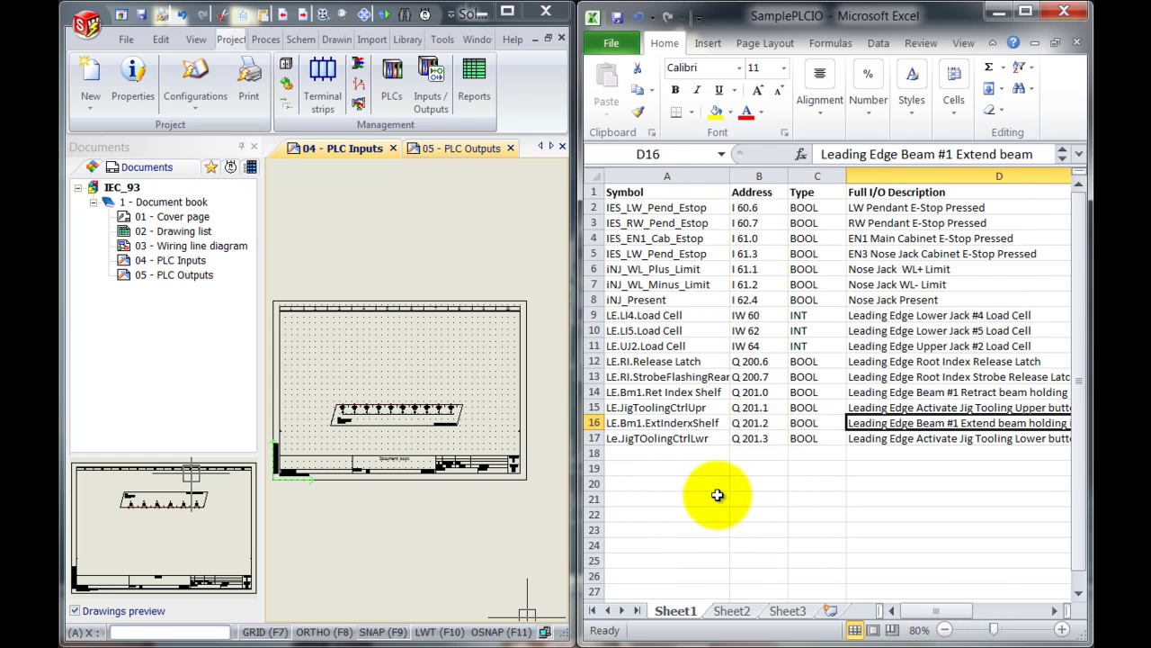
Narrow the Documents panel and bring the PLC sheet into the drawing view.
click(405, 547)
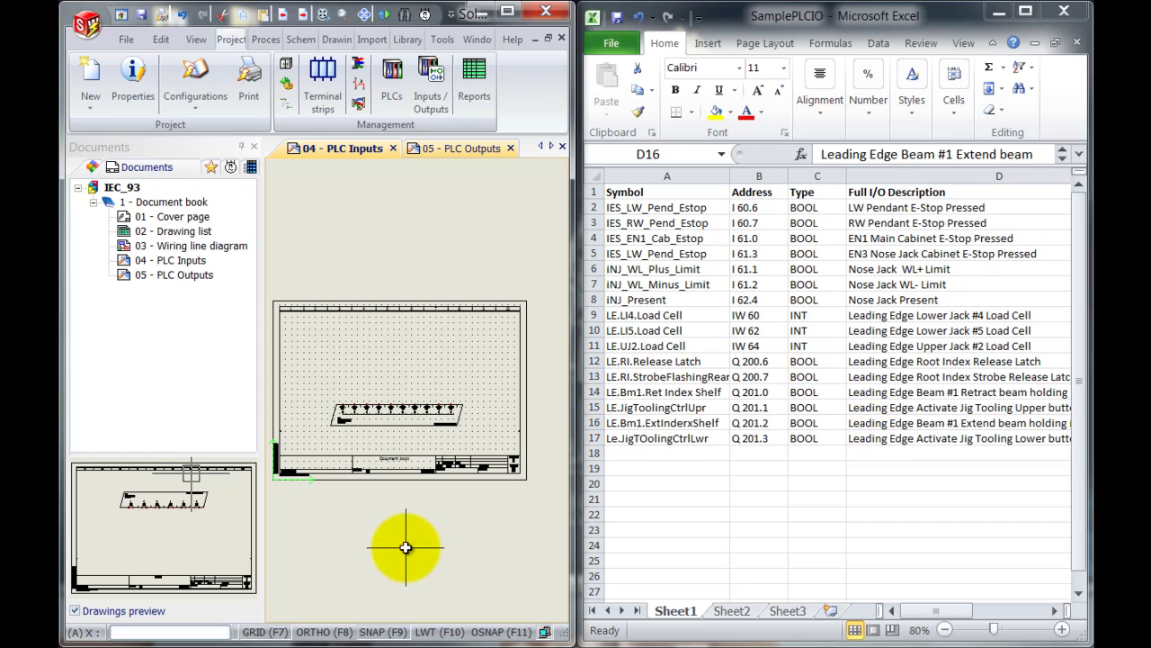
drag(266, 253, 222, 261)
middle_drag(329, 349, 369, 322)
scroll(369, 322, up, 1)
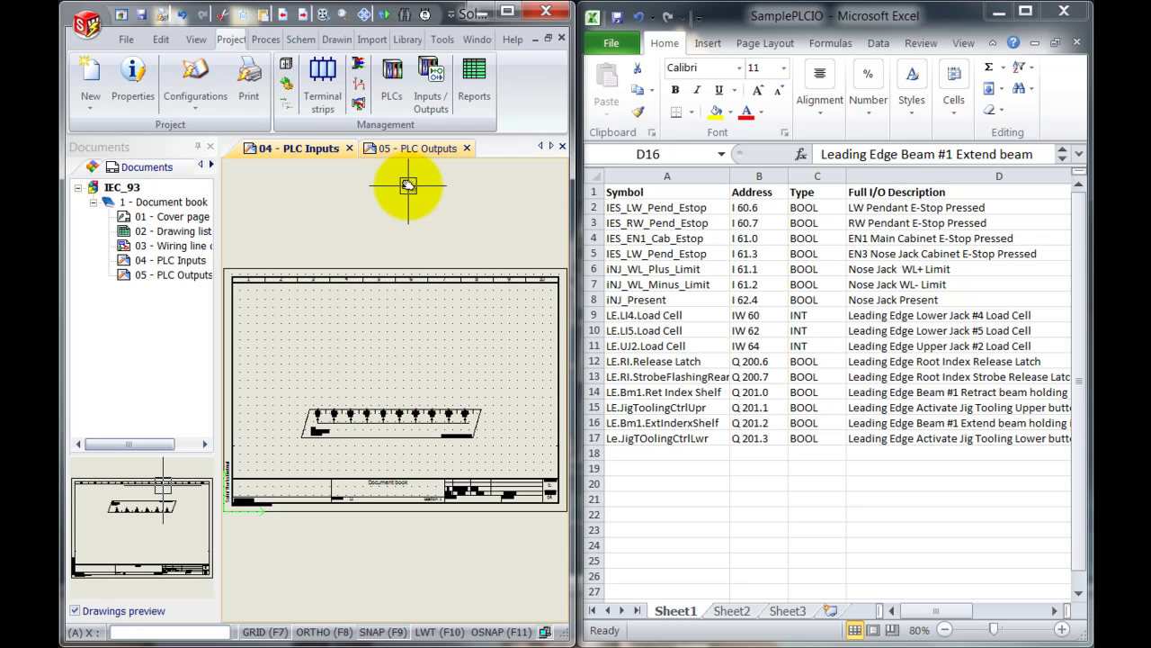
In the Inputs / Outputs manager, expand F1 and select its 10 digital inputs and 6 outputs.
click(431, 99)
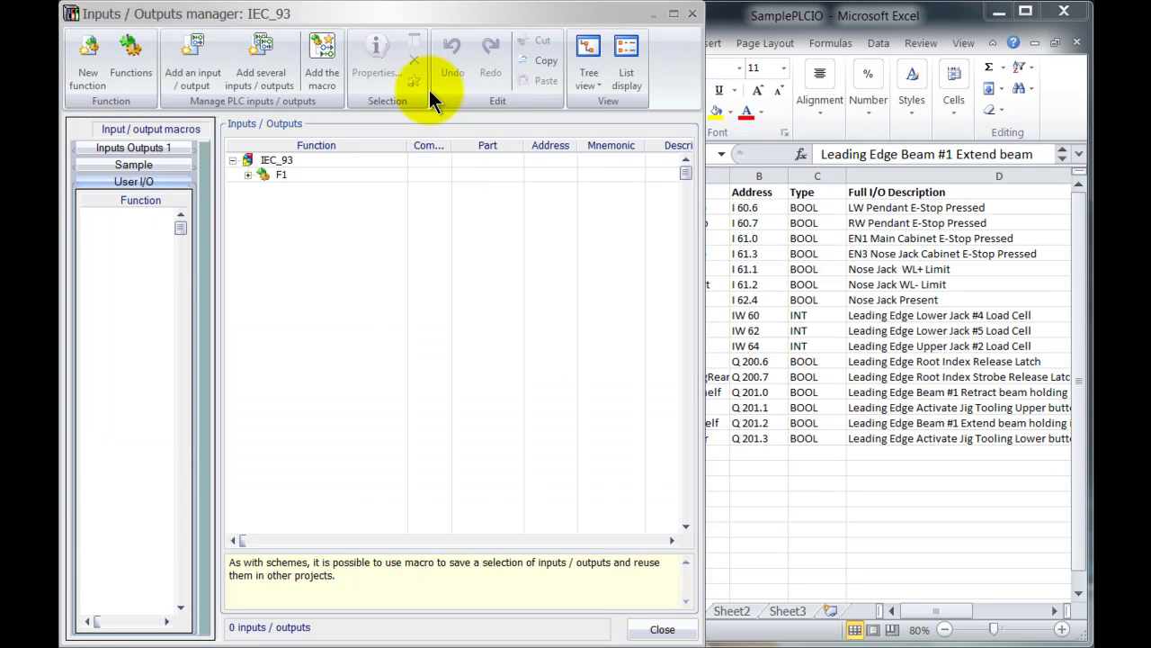
click(247, 175)
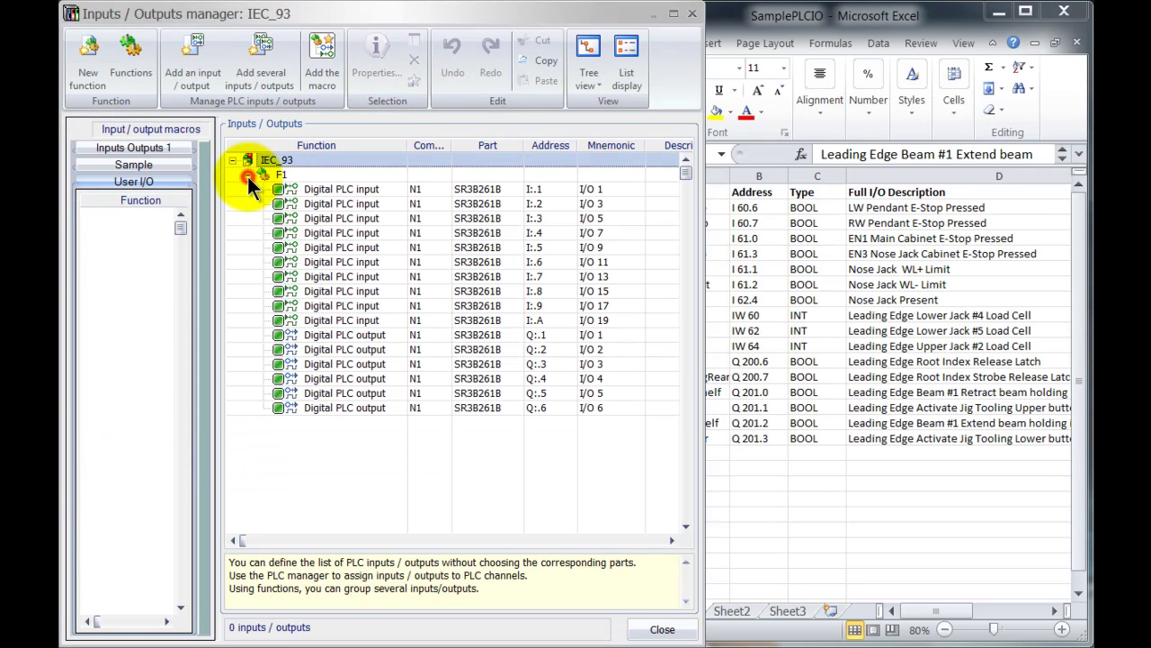
click(347, 190)
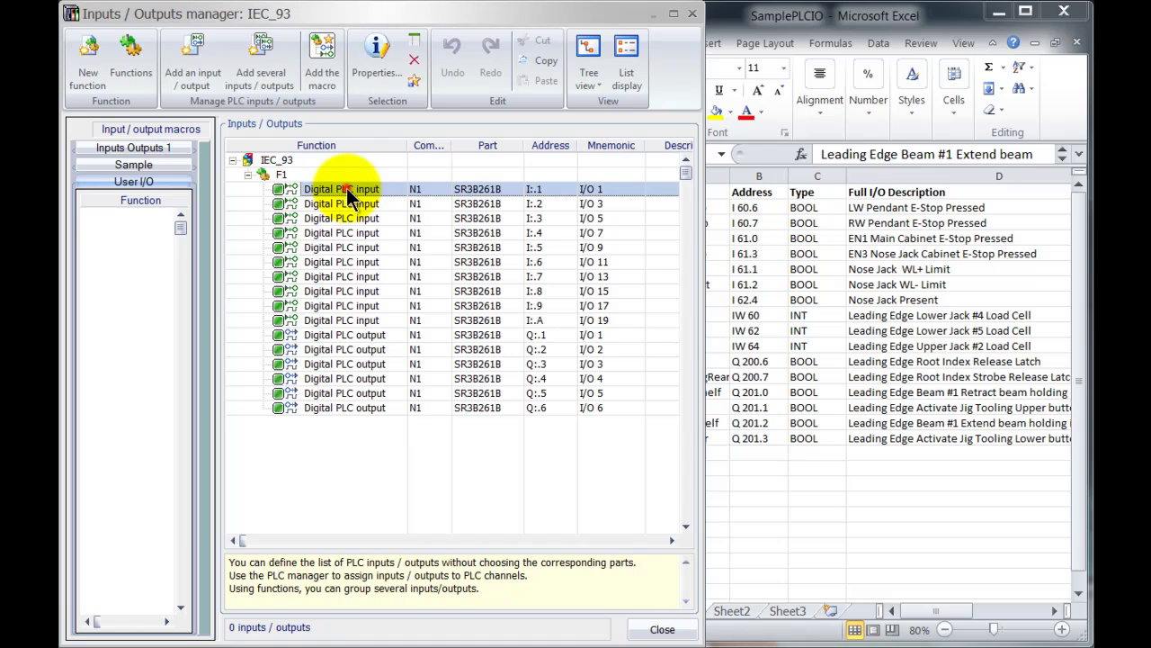
shift+click(335, 408)
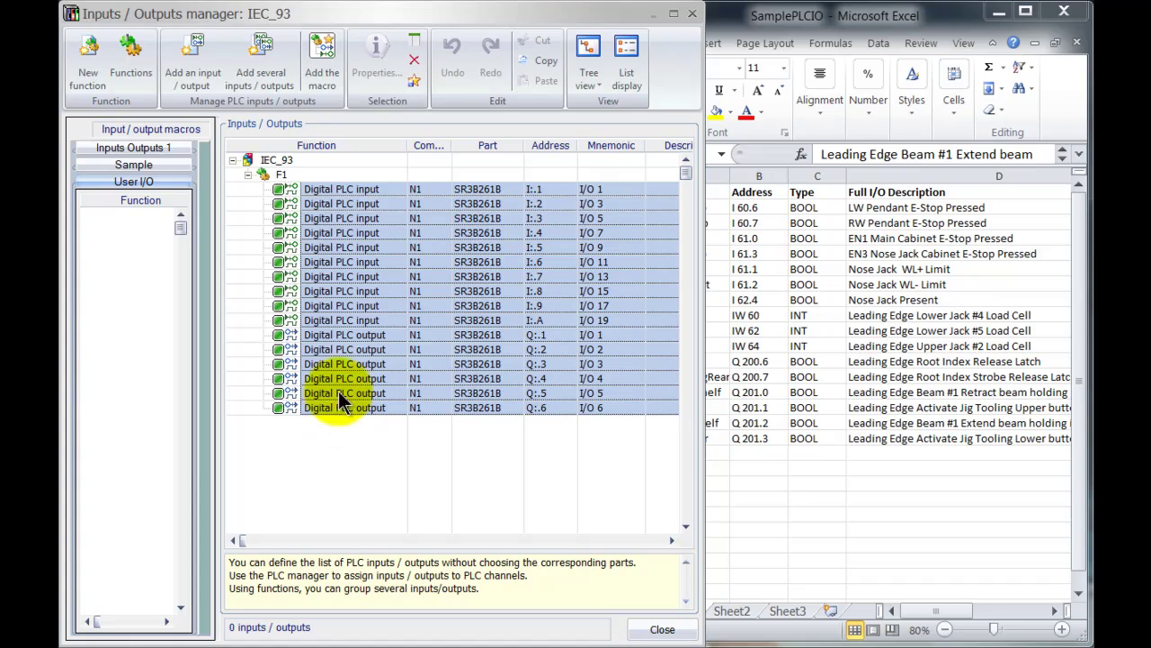
Edit the 16 selected I/O in the Data grid, scrolled to the Mnemonic column, with Excel in front.
click(414, 47)
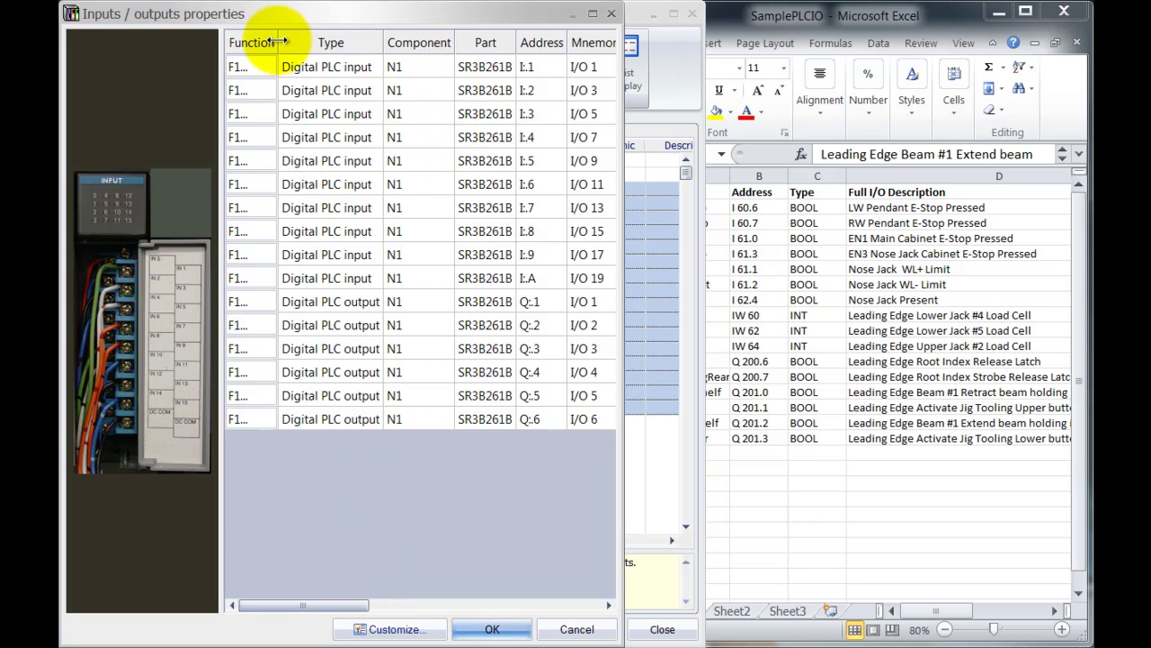
drag(278, 42, 270, 43)
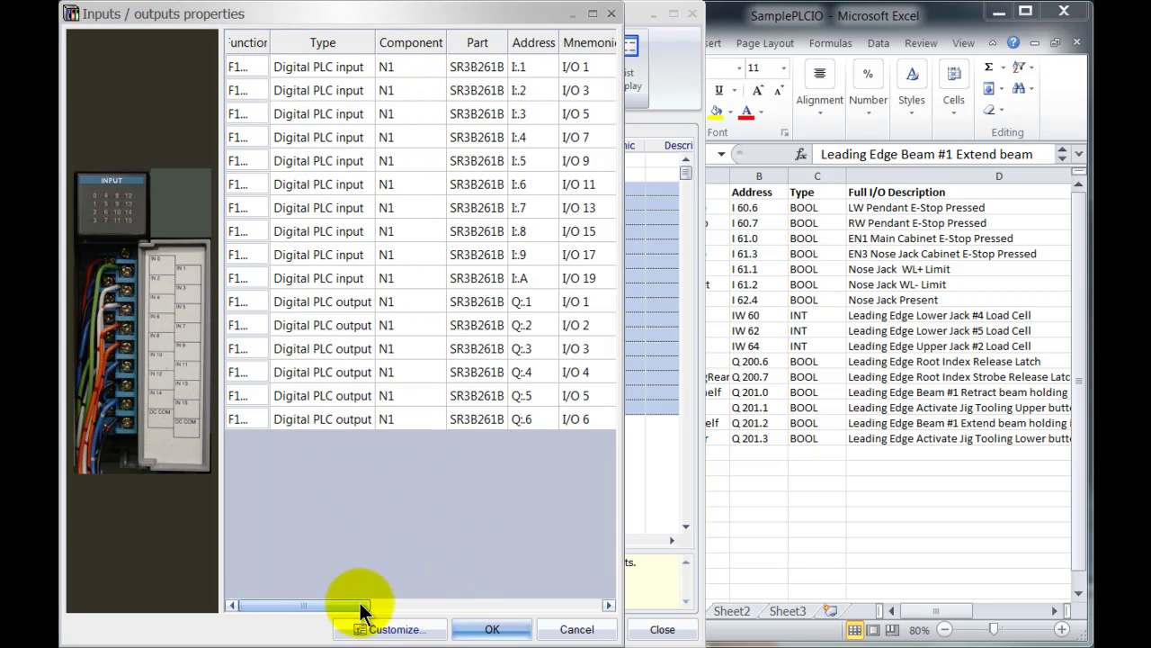
drag(368, 608, 385, 604)
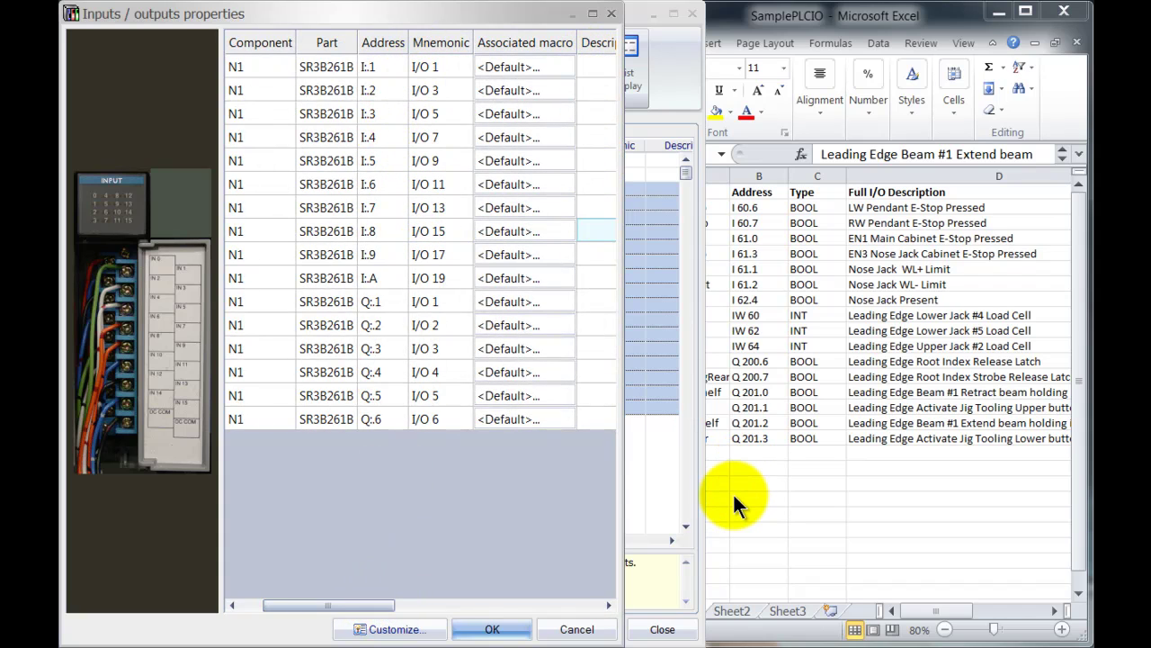
click(824, 22)
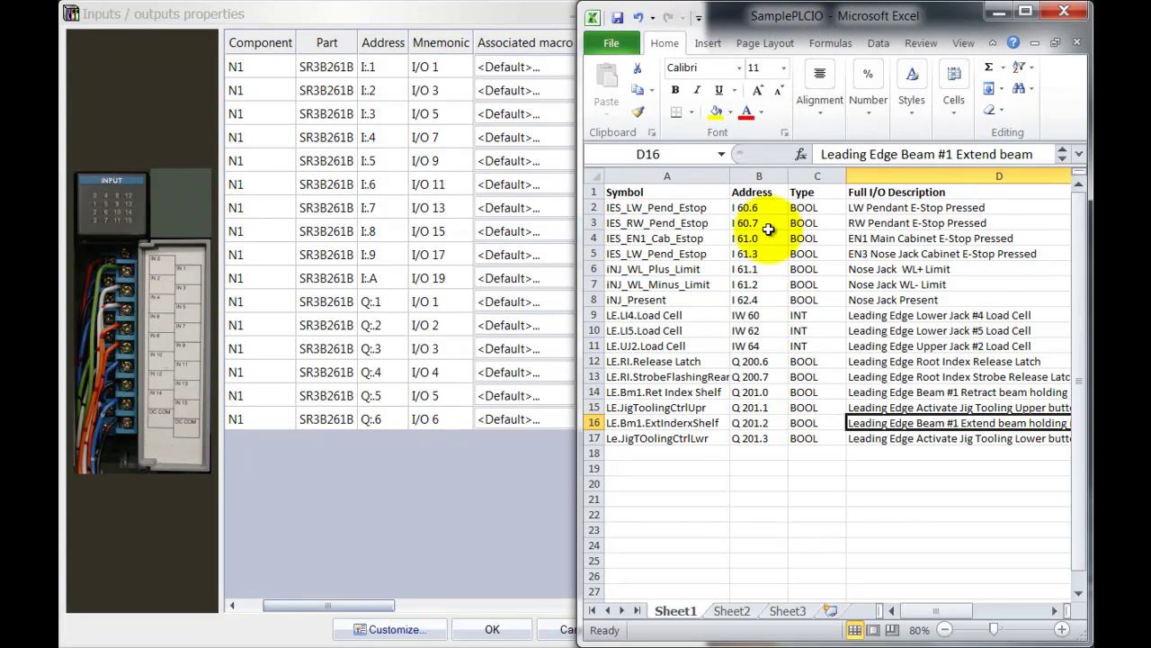
Paste Excel addresses B2:B11 into the input mnemonics and B12:B17 into the output mnemonics.
drag(763, 208, 760, 346)
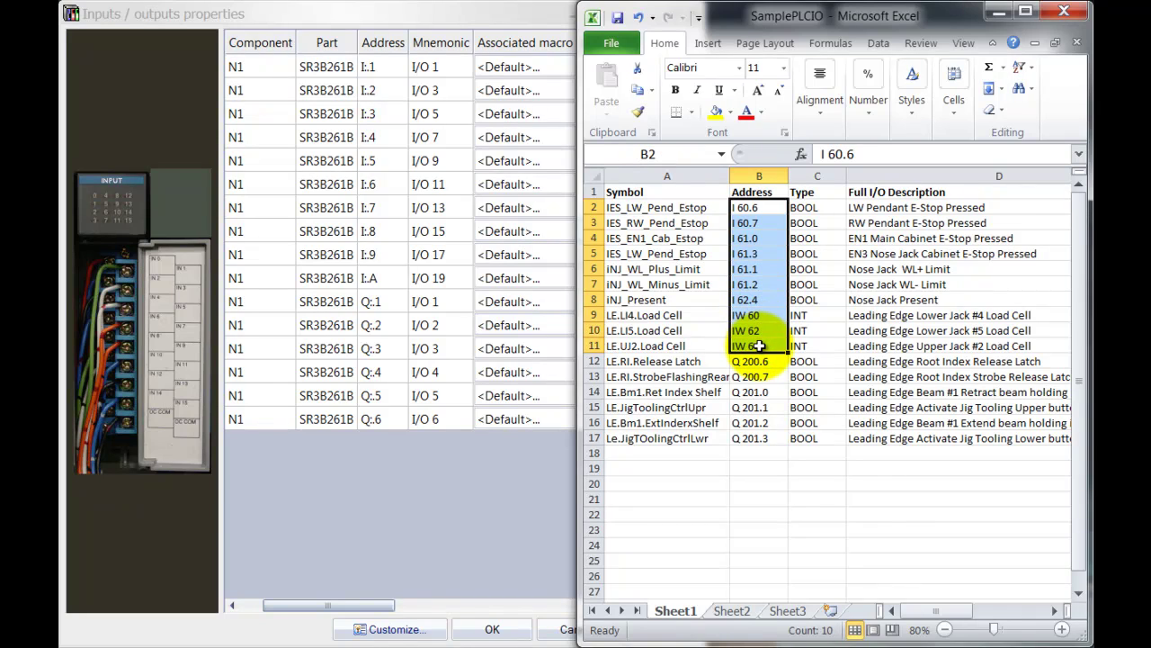
key(ctrl+c)
click(459, 71)
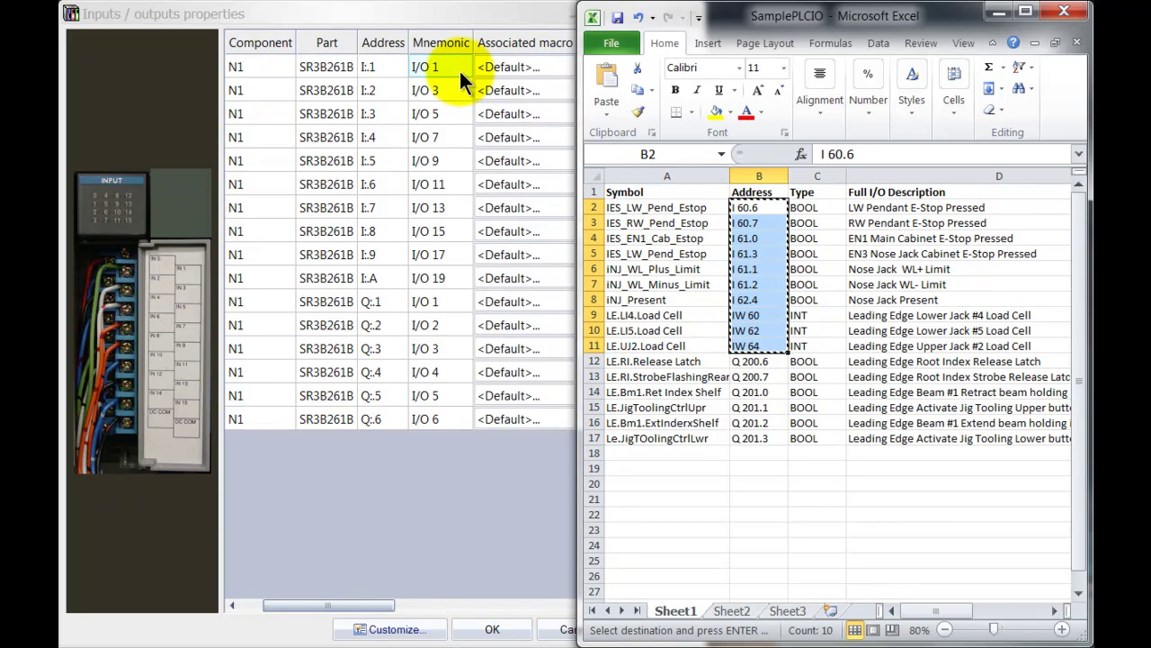
key(ctrl+v)
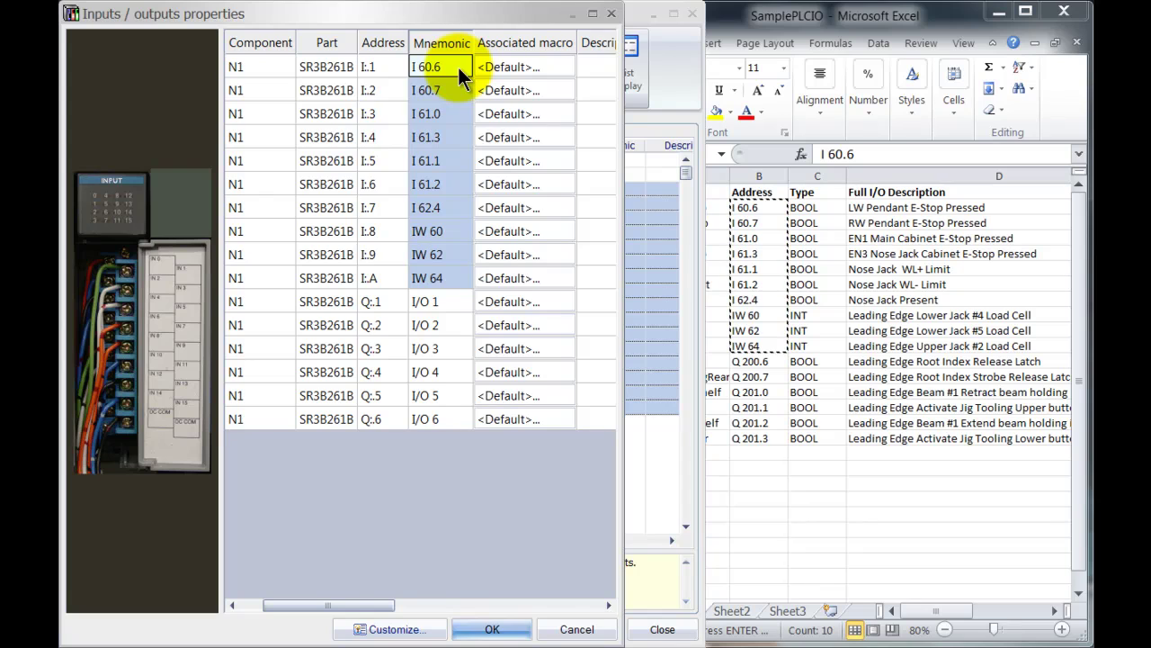
click(765, 368)
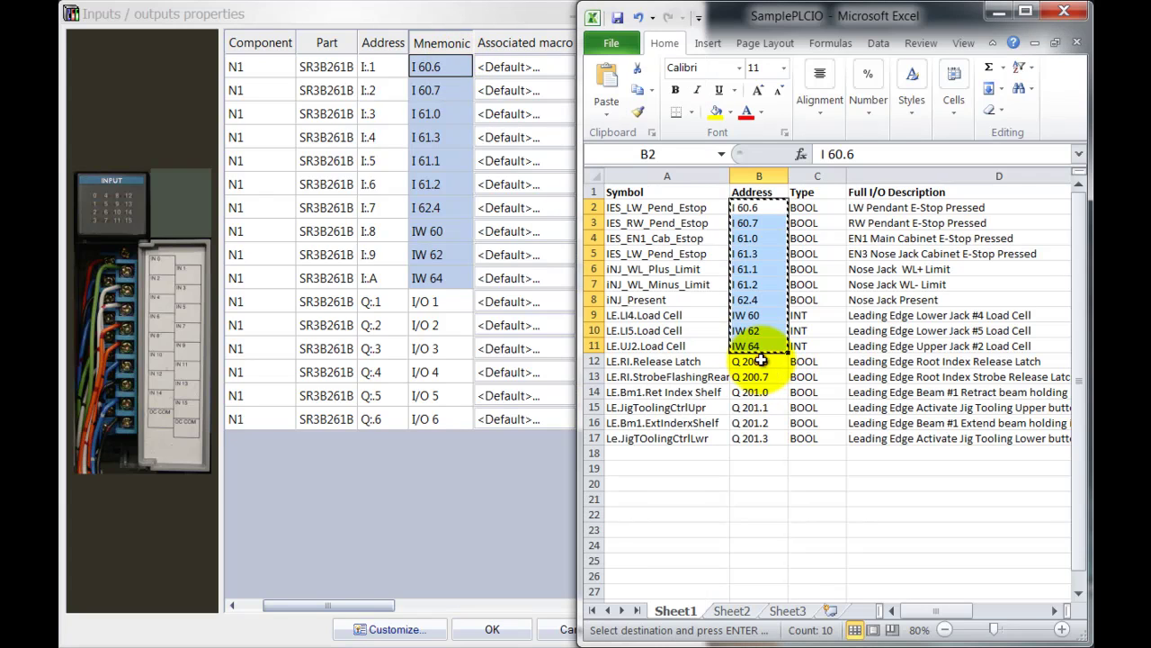
drag(760, 362, 754, 438)
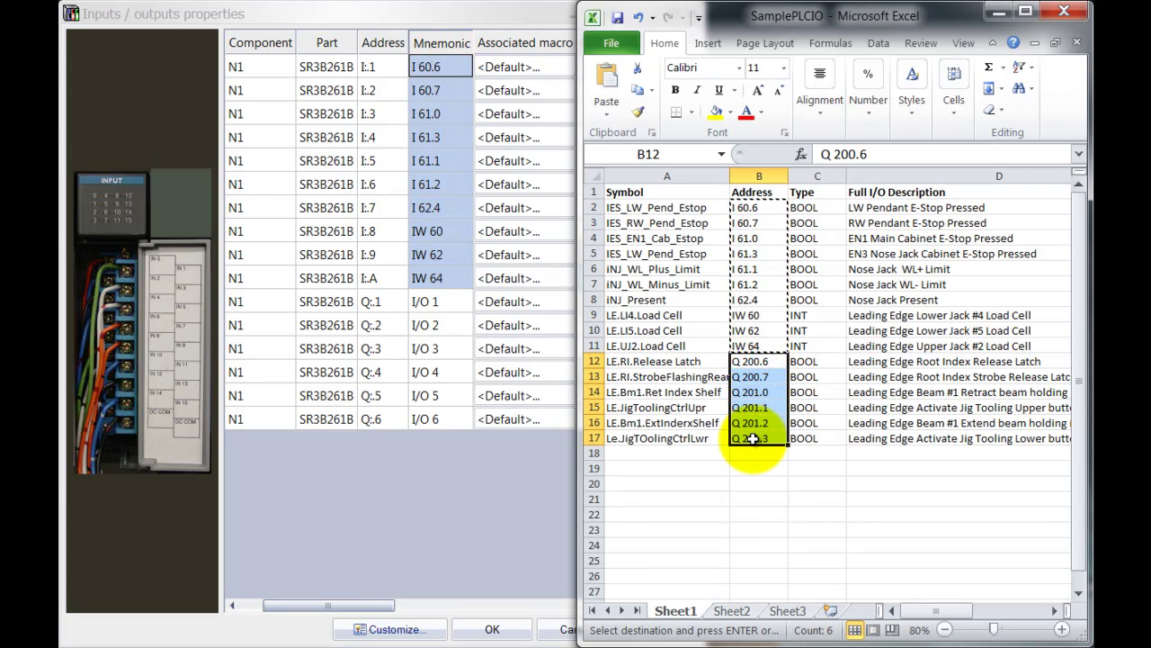
key(ctrl+c)
click(449, 302)
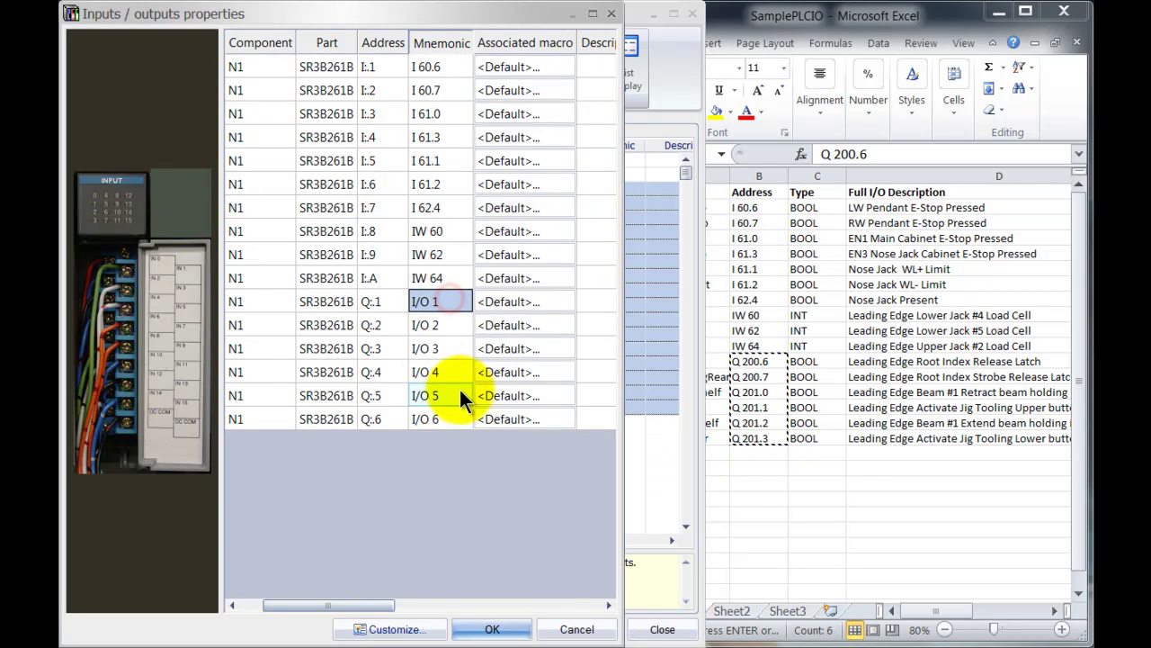
key(ctrl+v)
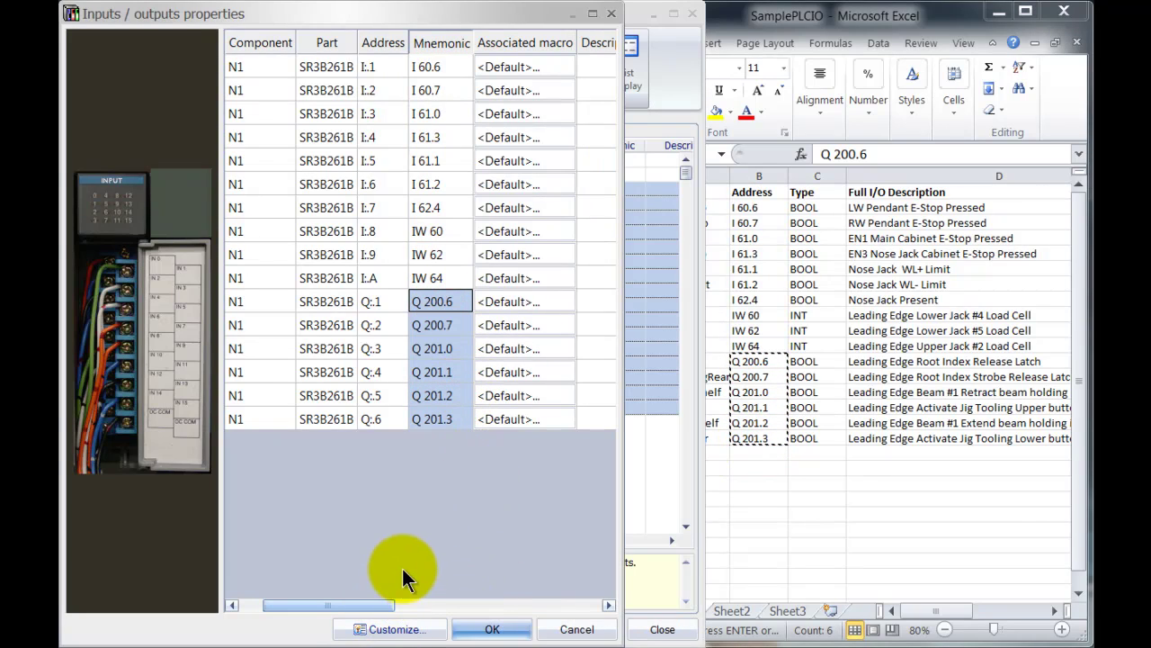
drag(381, 606, 467, 607)
Paste the ten input descriptions D2:D11 from Excel into the inputs' Description cells.
click(889, 191)
drag(888, 207, 886, 349)
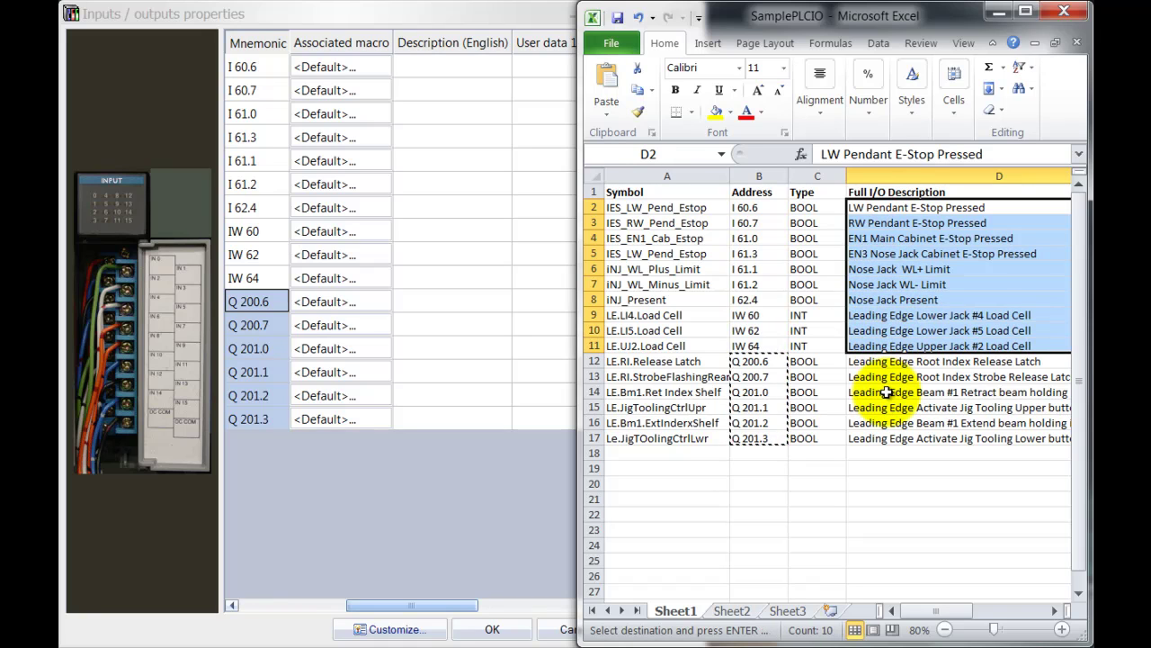
key(ctrl+c)
click(464, 67)
key(ctrl+v)
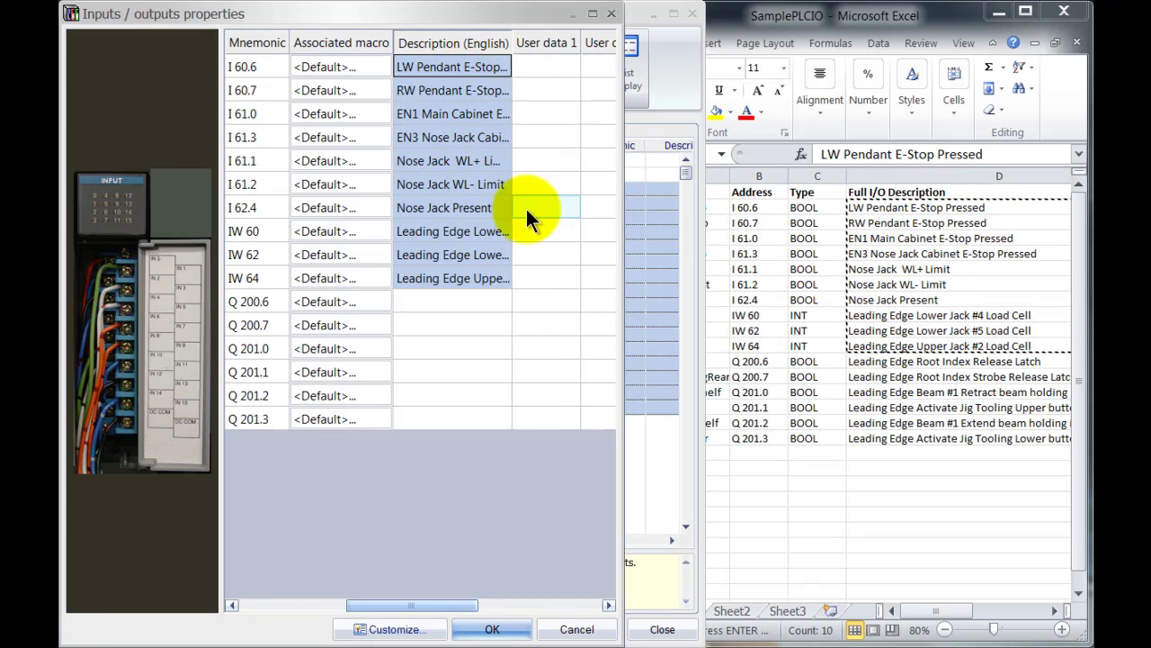
Paste output descriptions D12:D17 starting at Q 200.6 and autofit the Description column.
click(856, 360)
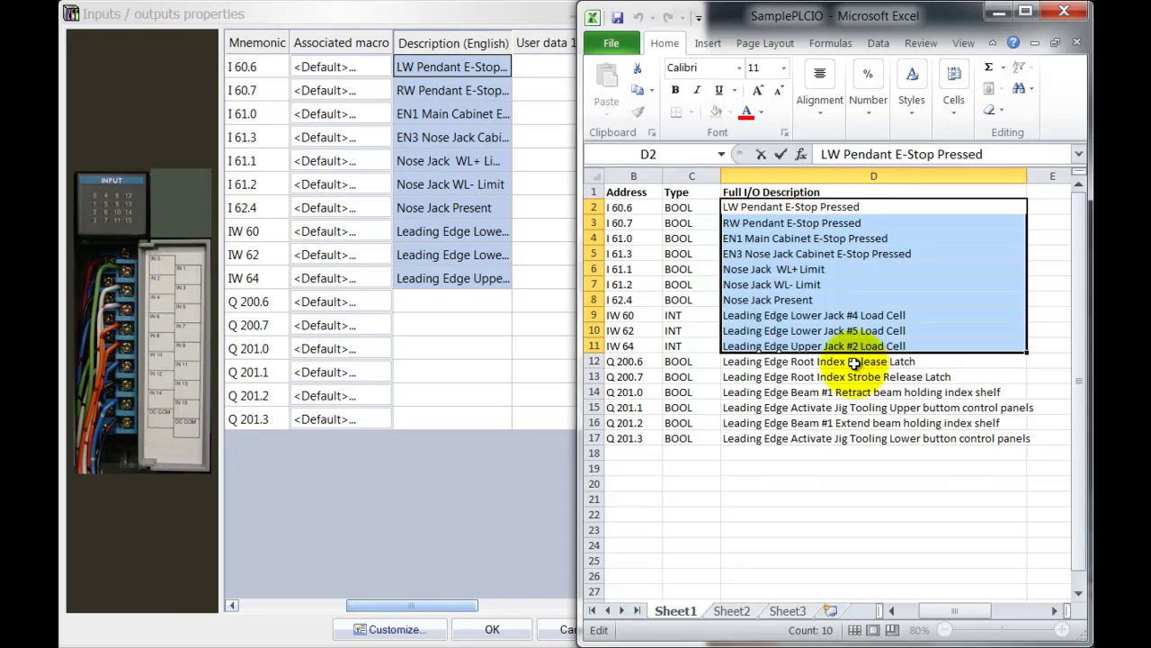
click(854, 361)
drag(855, 361, 825, 441)
key(ctrl+c)
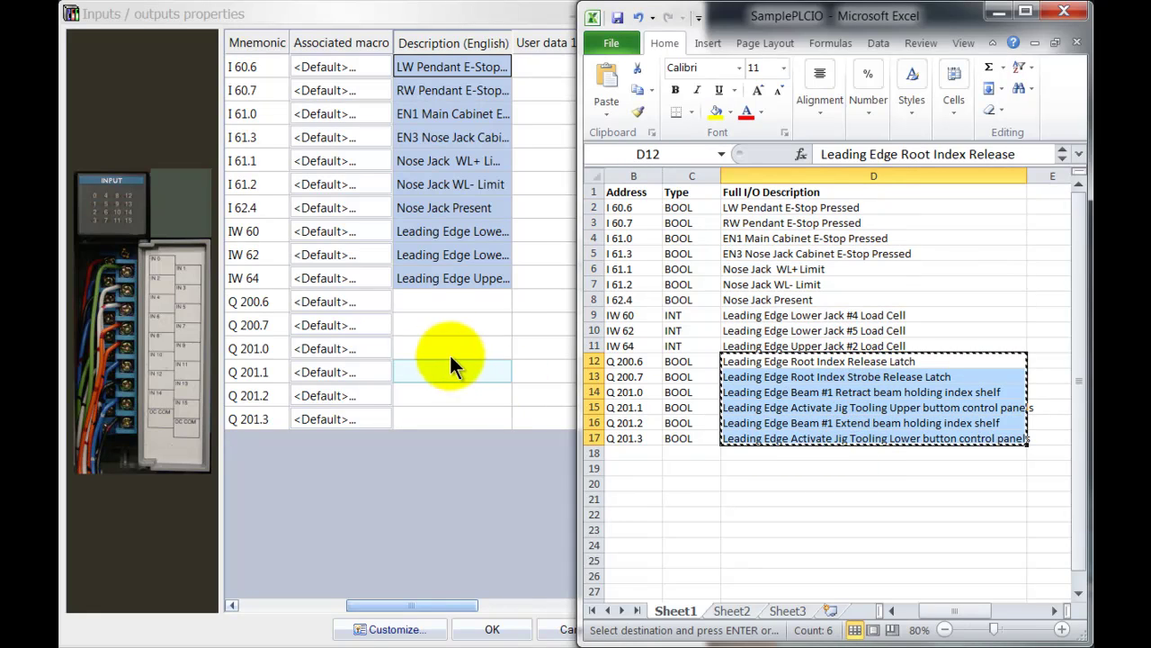
click(441, 297)
key(ctrl+v)
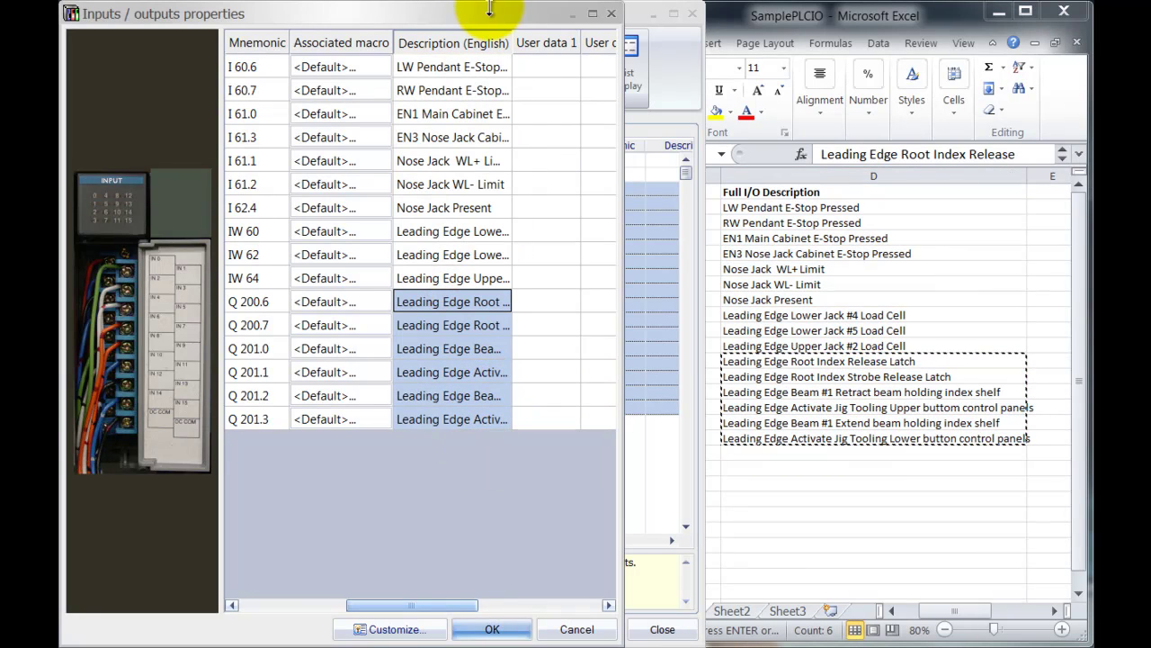
double_click(512, 42)
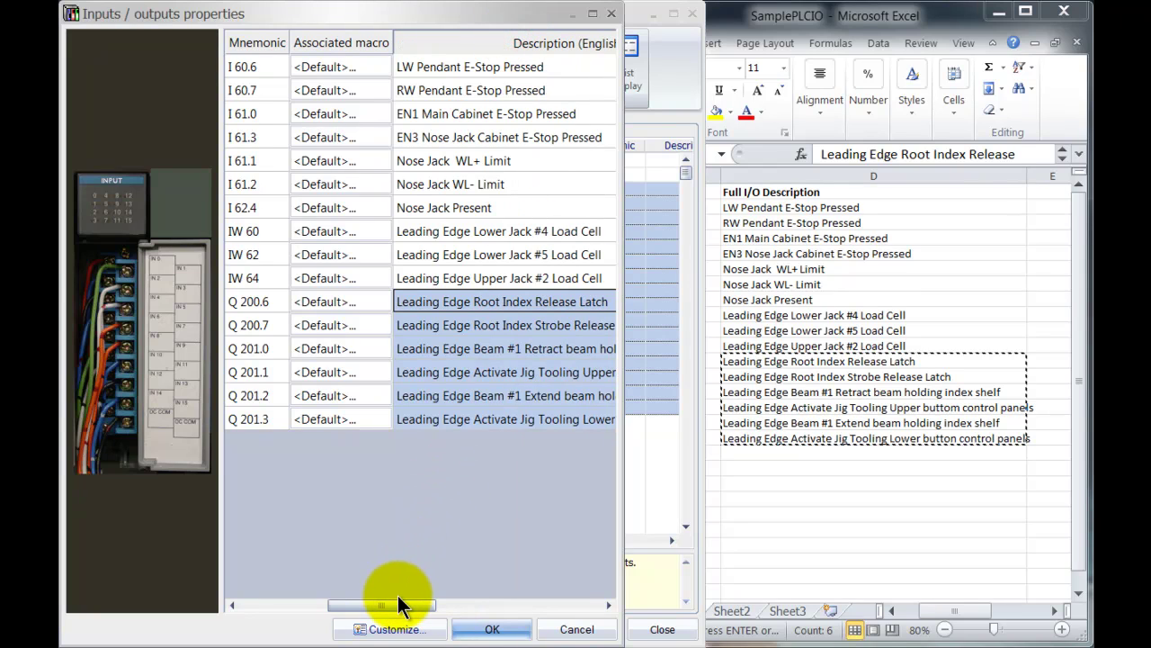
drag(399, 597, 479, 609)
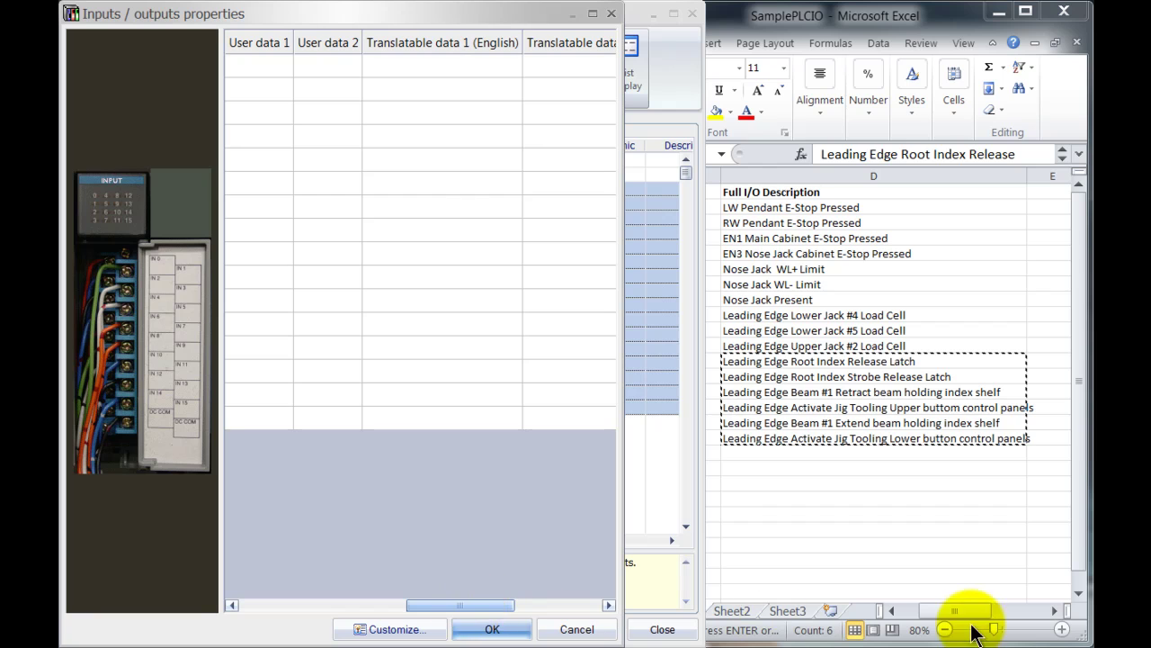
Fill User data 1 with the Excel symbols for the ten inputs and six outputs.
click(891, 610)
click(891, 611)
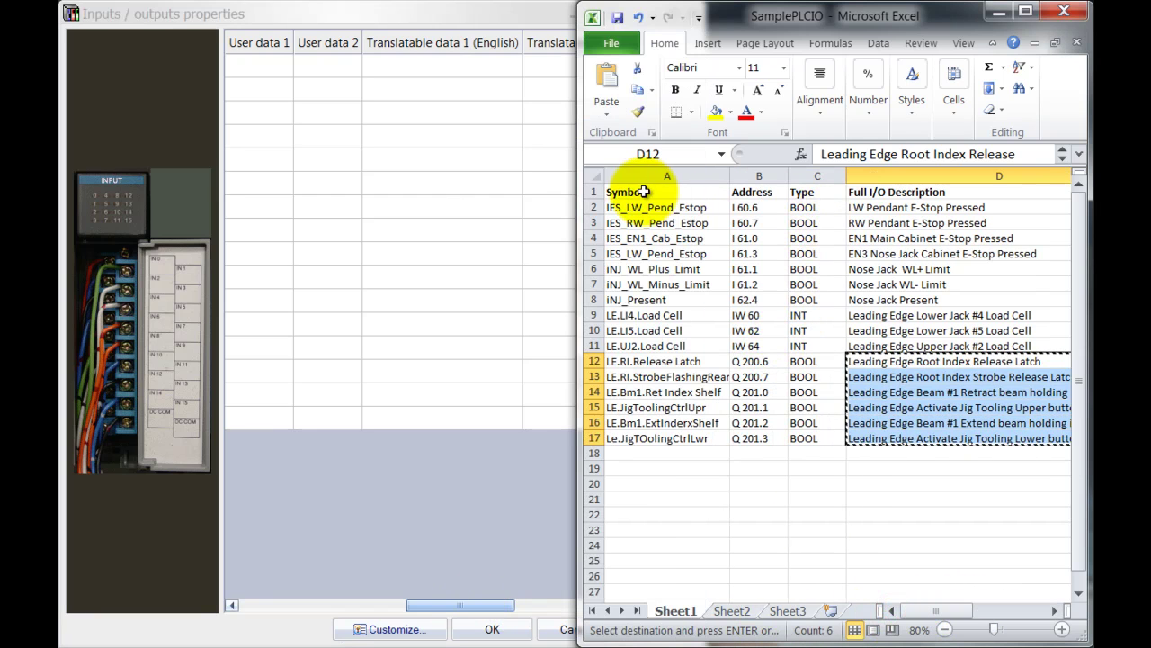
drag(635, 208, 635, 345)
key(ctrl+c)
click(278, 65)
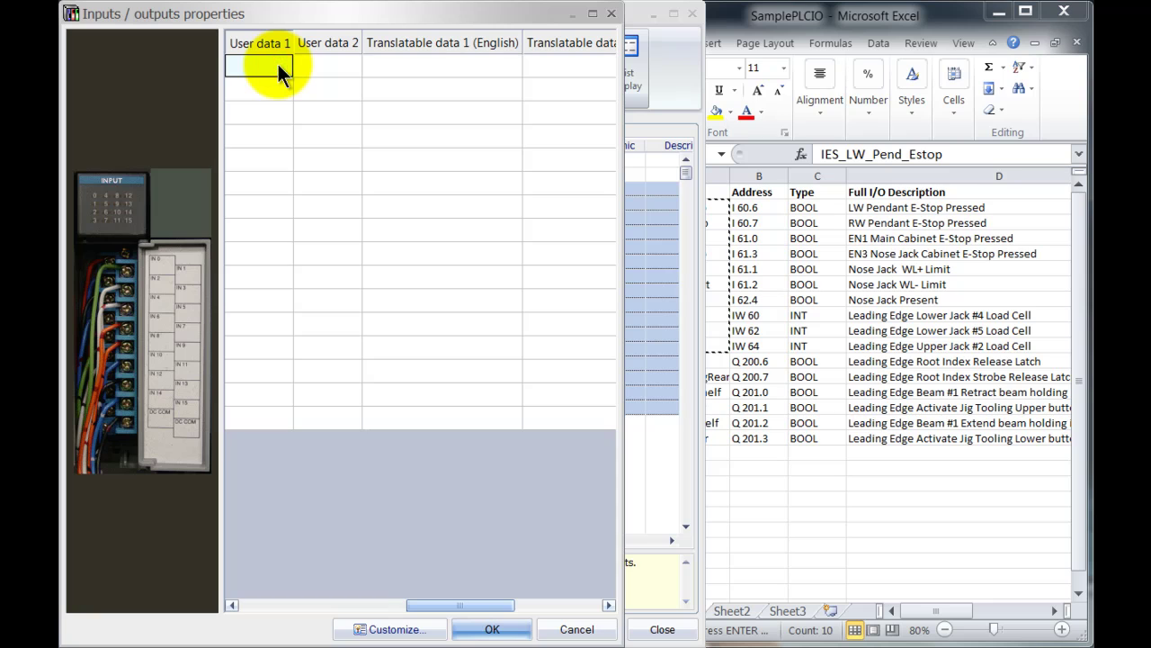
key(ctrl+v)
click(712, 363)
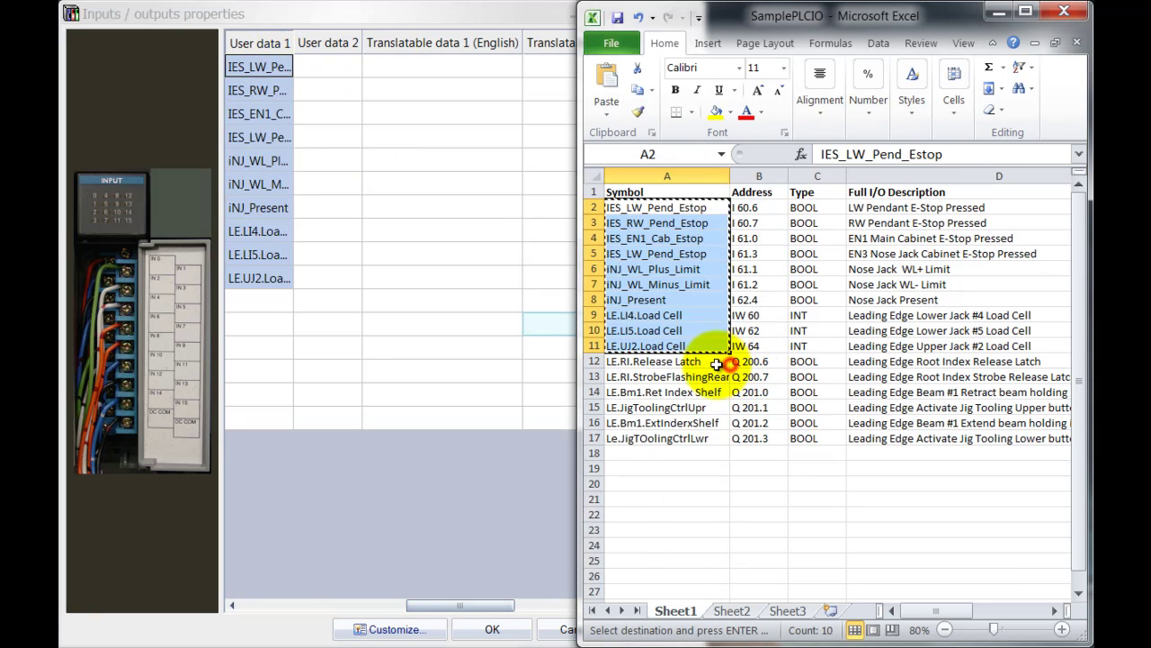
drag(712, 363, 681, 438)
key(ctrl+c)
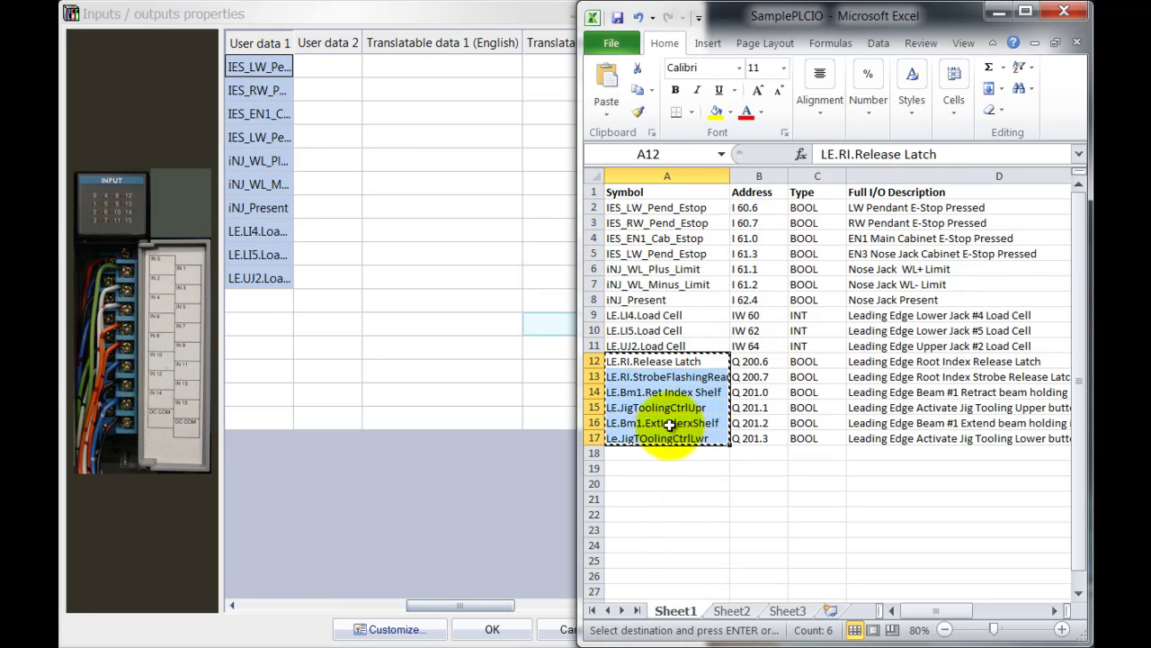
click(277, 309)
key(ctrl+v)
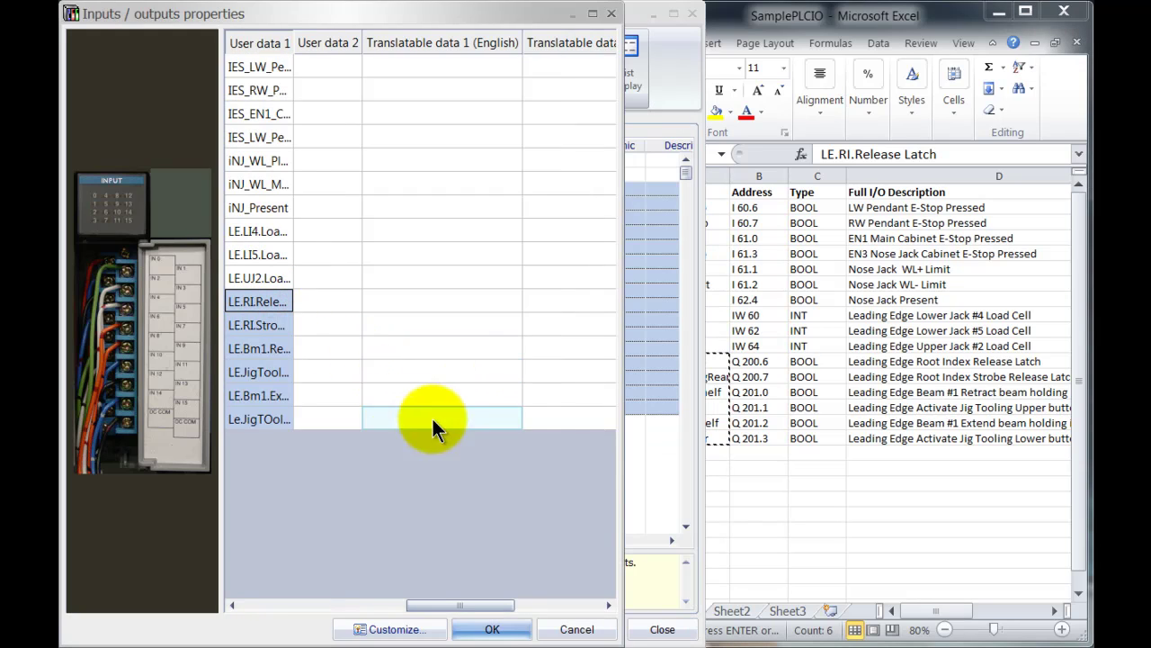
Fill User data 2 with all sixteen BOOL/INT types from the Excel Type column.
click(803, 207)
drag(804, 207, 813, 441)
key(ctrl+c)
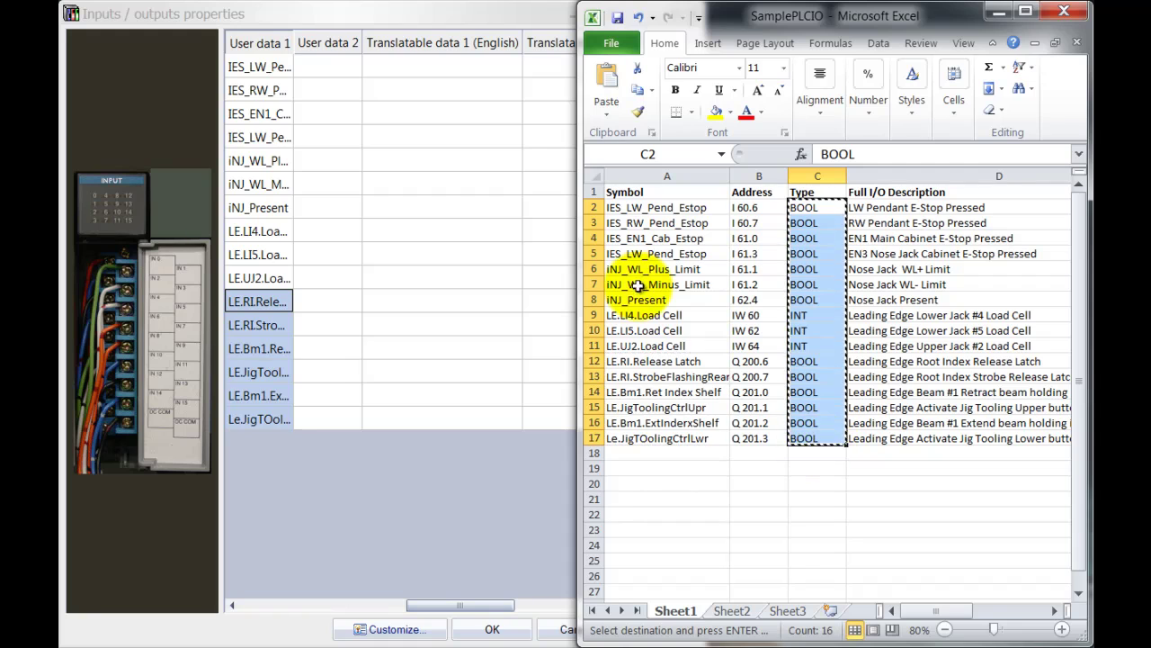
click(359, 68)
key(ctrl+v)
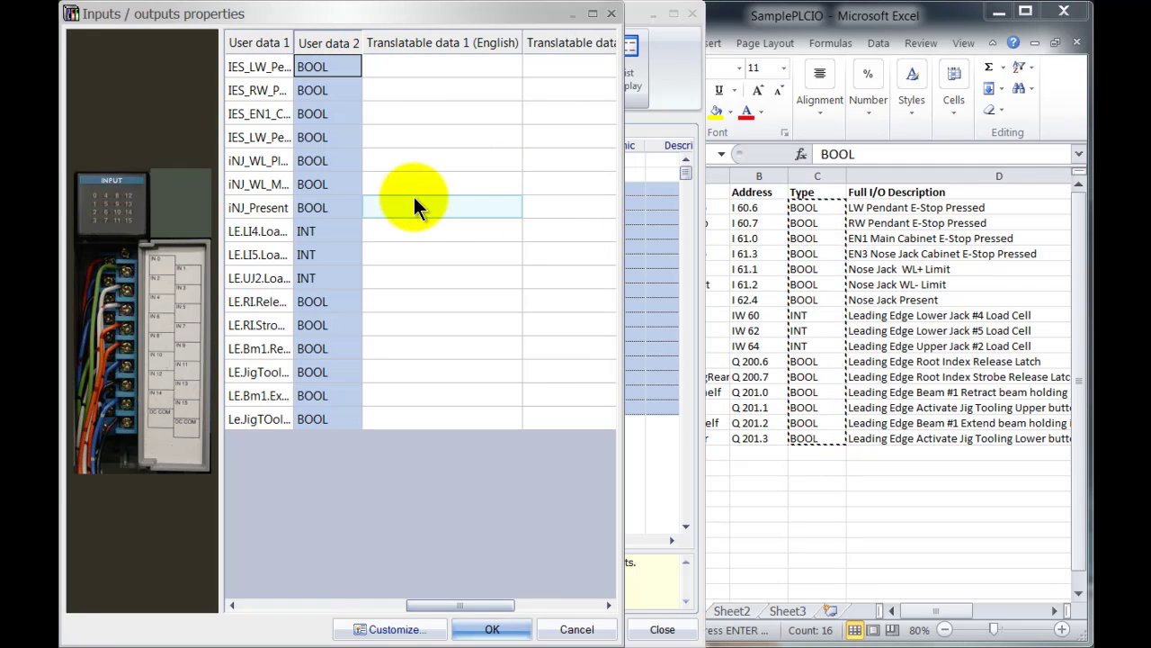
Widen the User data 1 and User data 2 columns so symbols and types read in full.
drag(294, 42, 342, 37)
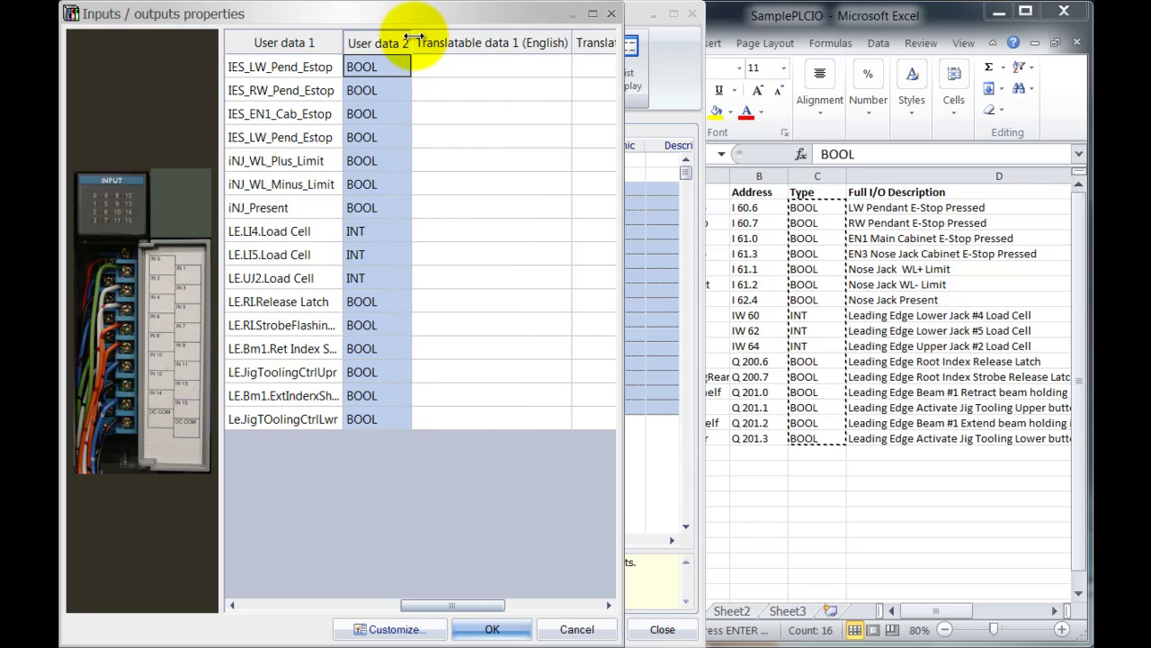
drag(411, 36, 435, 37)
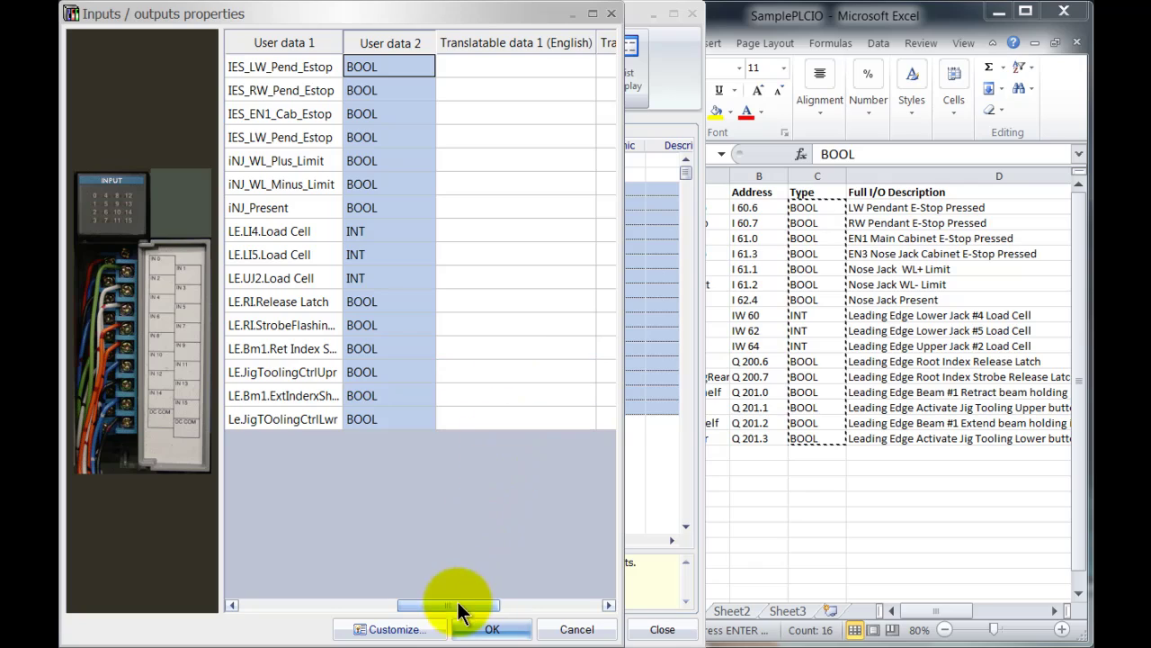
drag(447, 614, 264, 613)
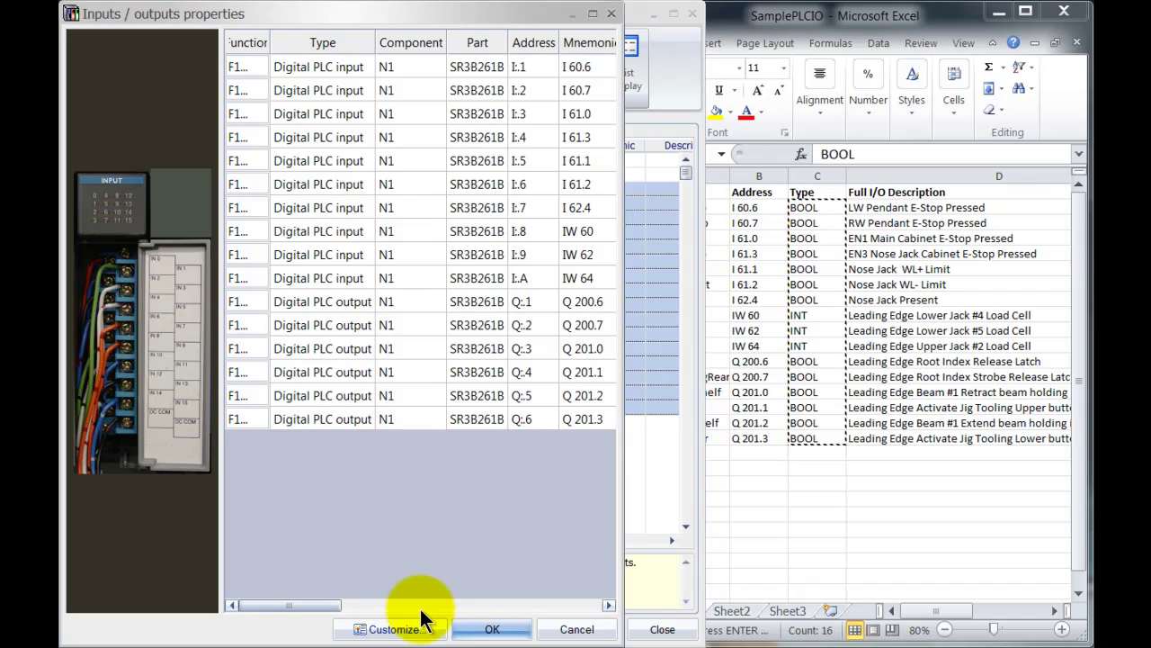
Confirm the I/O edits, close the manager, and zoom into the PLC block on the maximized 04 - PLC Inputs sheet.
click(514, 632)
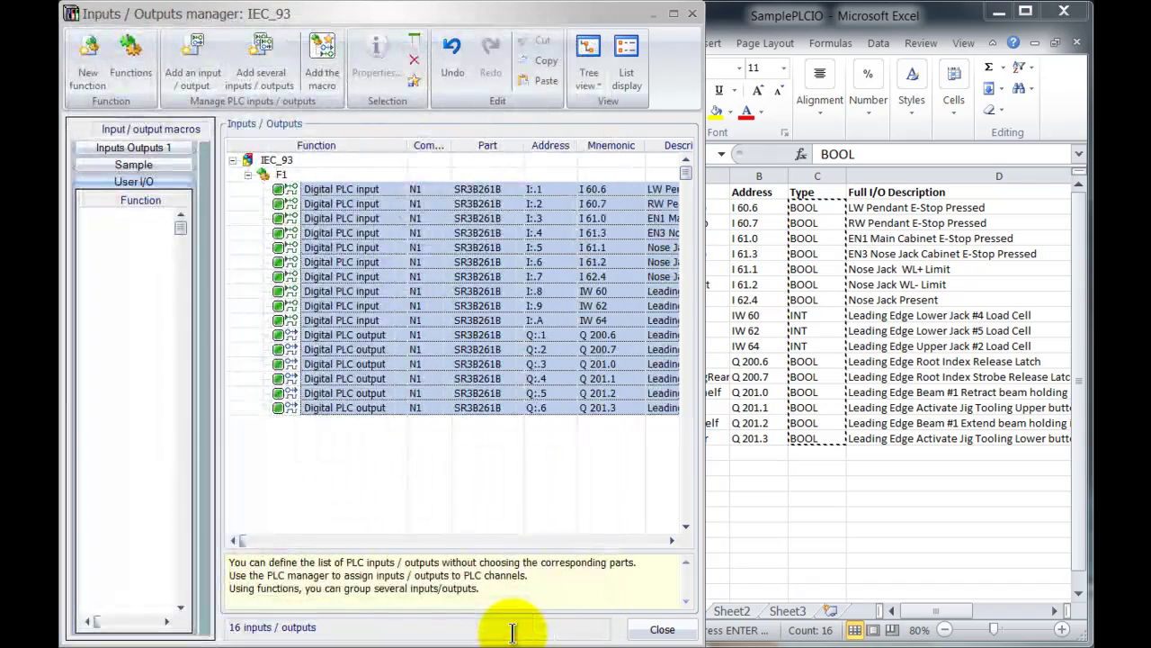
click(665, 630)
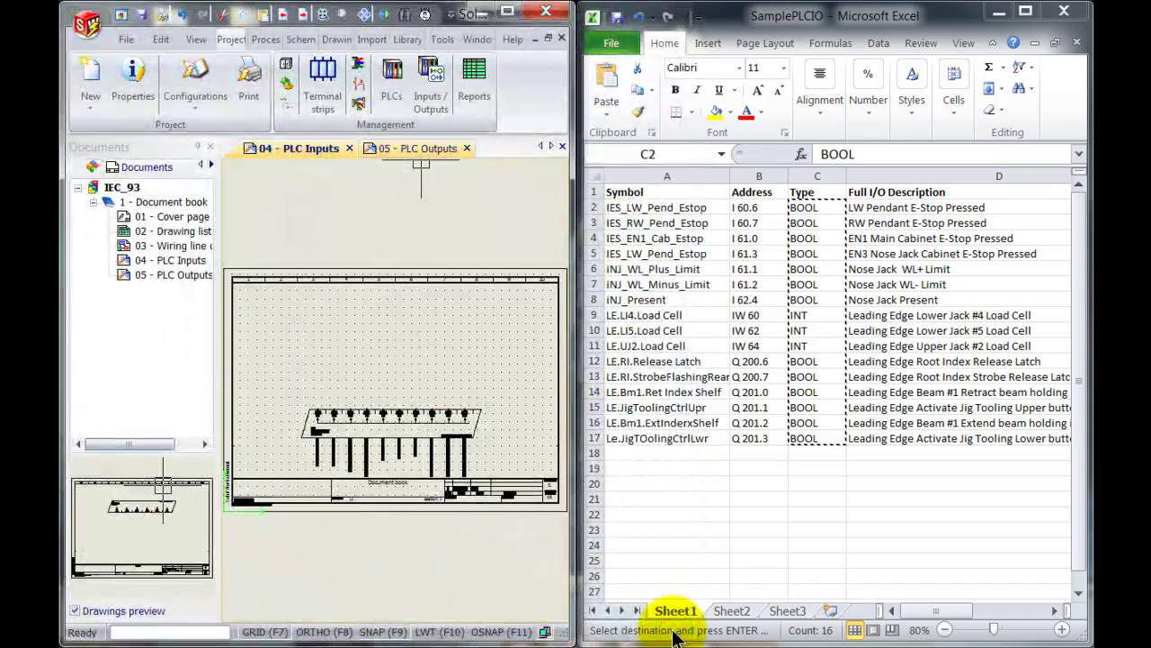
click(508, 11)
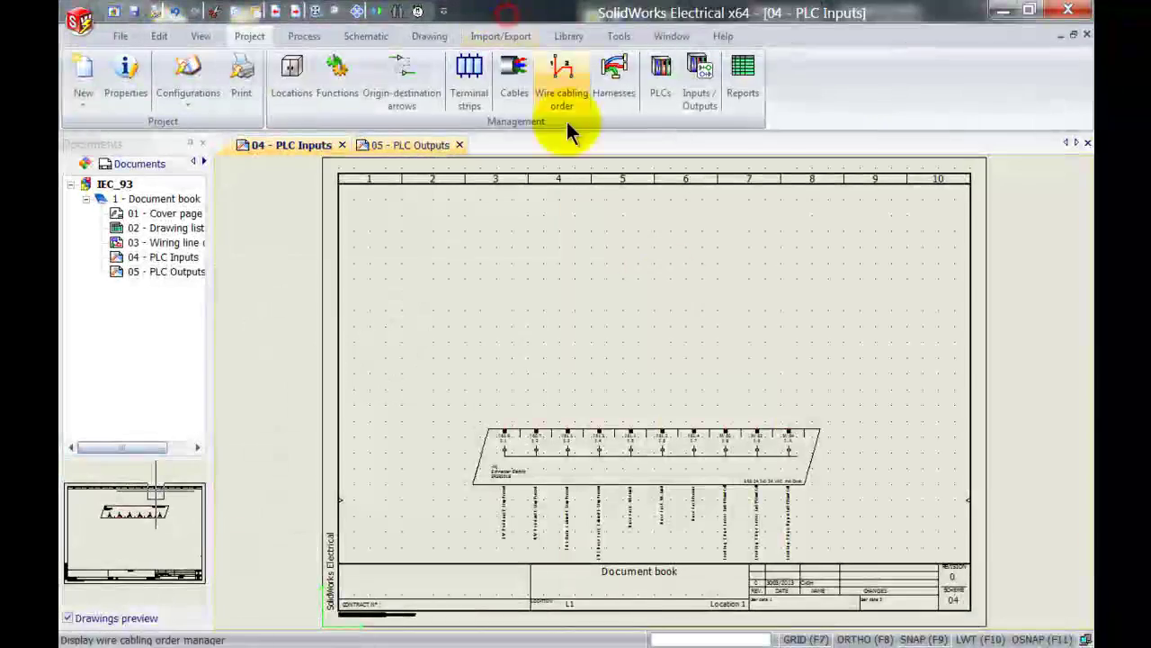
scroll(644, 522, up, 2)
scroll(644, 531, up, 3)
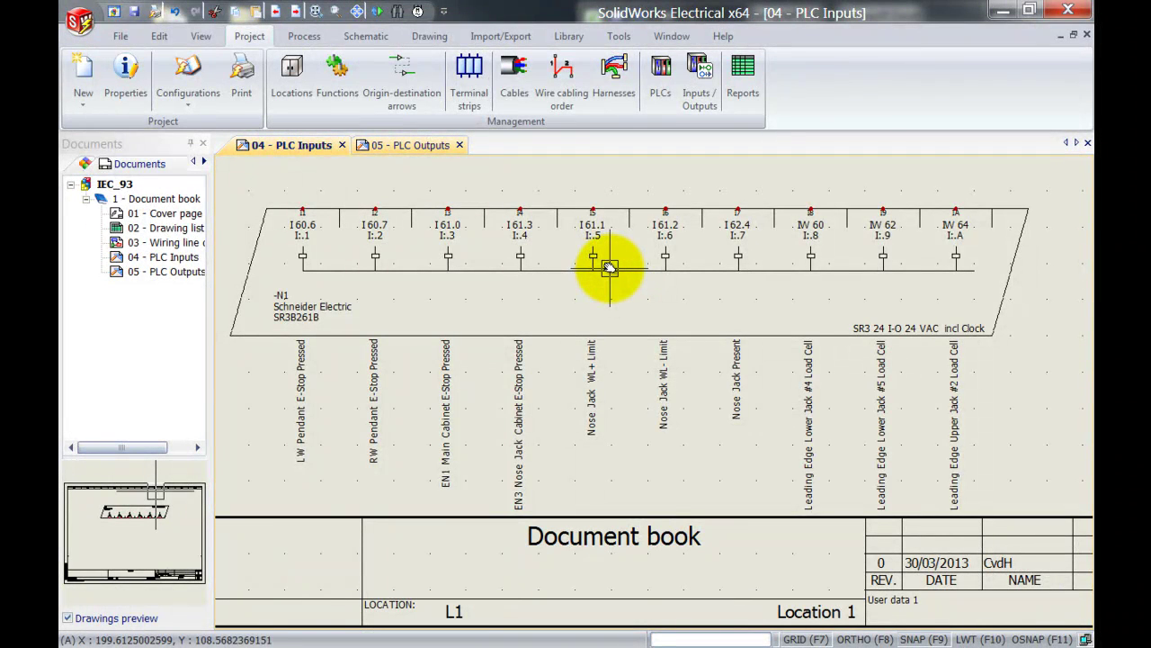
Open Edit PLC for N1 from the PLC symbol, maximized with a taller circuit list.
right_click(629, 270)
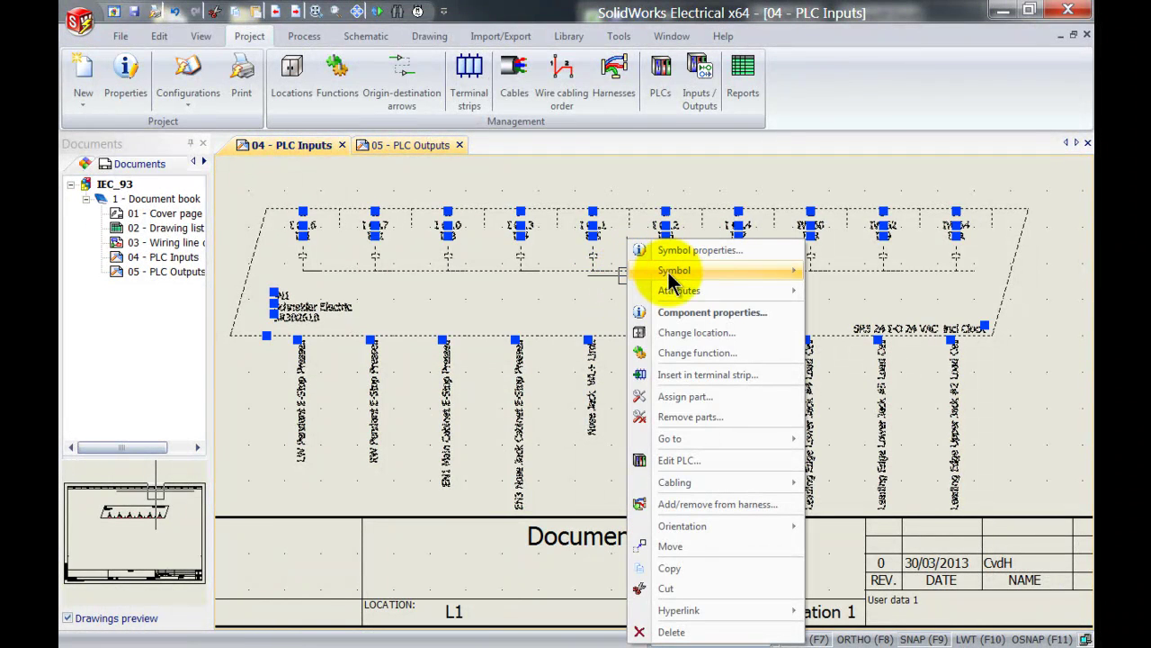
click(686, 460)
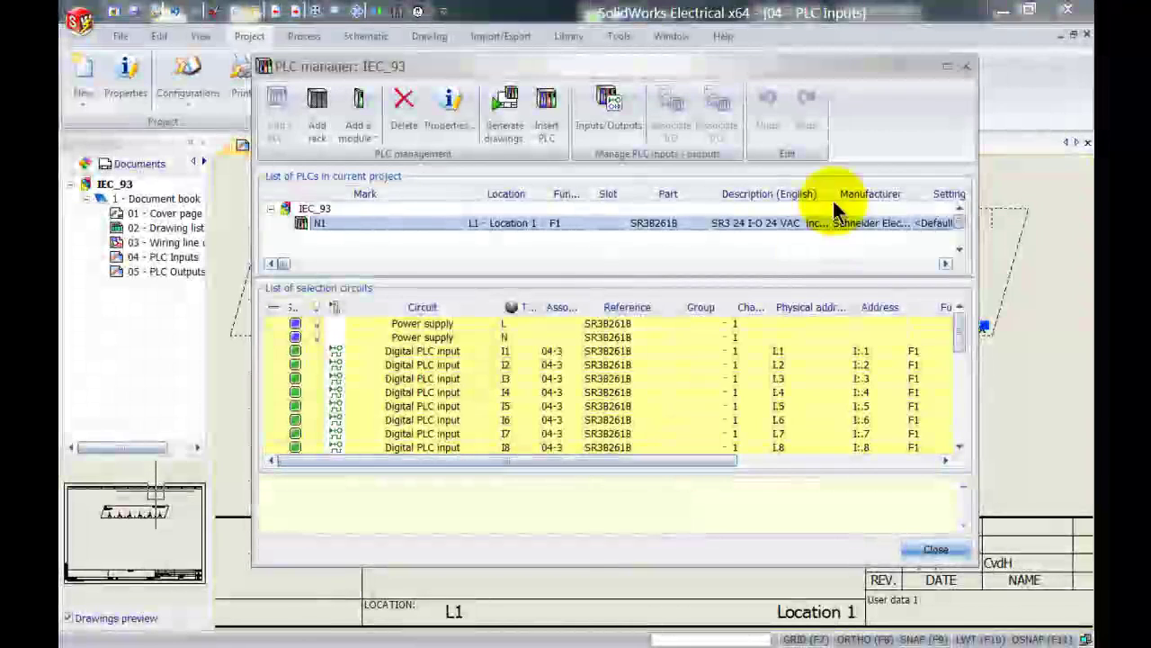
click(945, 67)
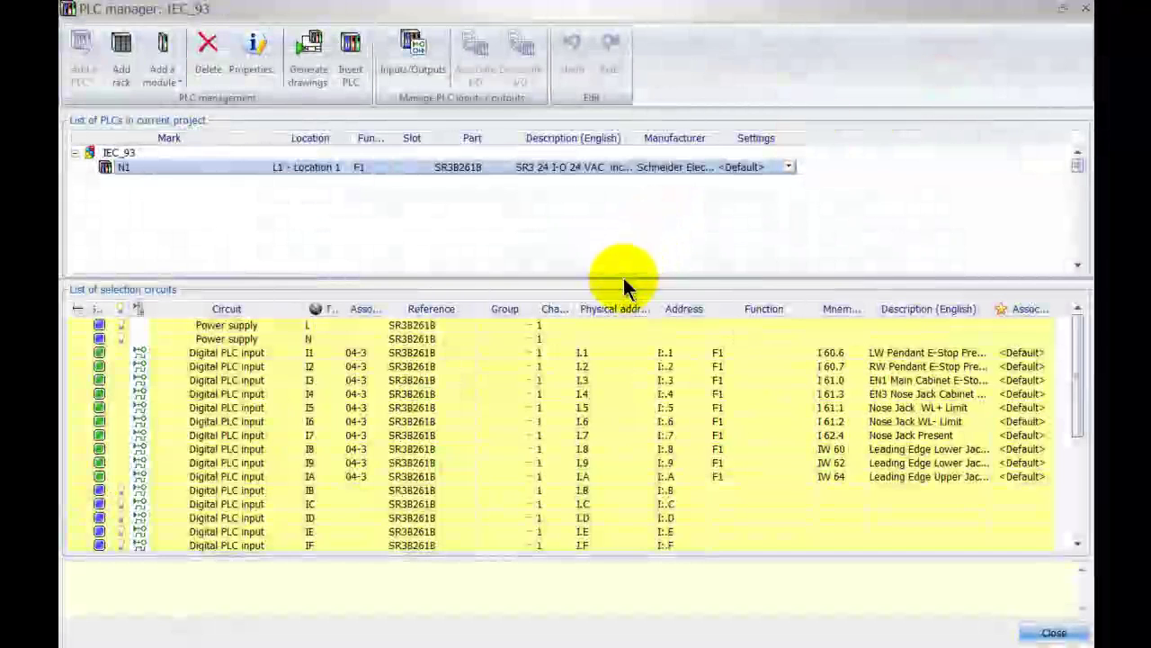
drag(620, 281, 622, 243)
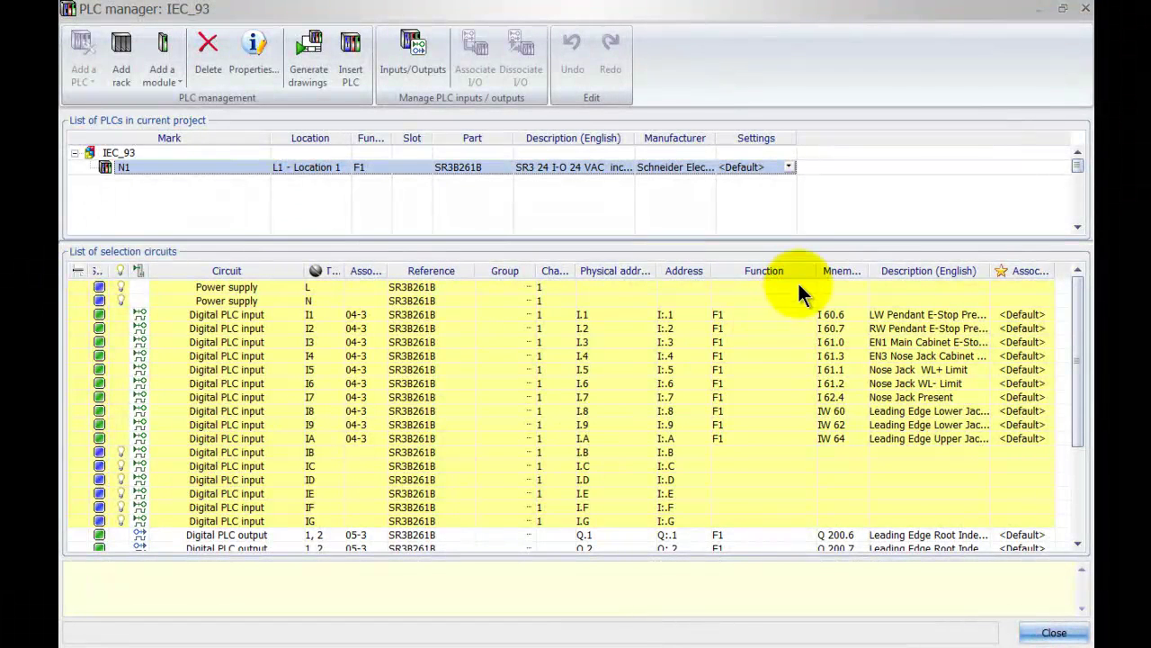
Narrow Function and widen Description (English) so texts like 'Leading Edge Lower Jack #4 Load Cell' show fully.
drag(816, 270, 771, 270)
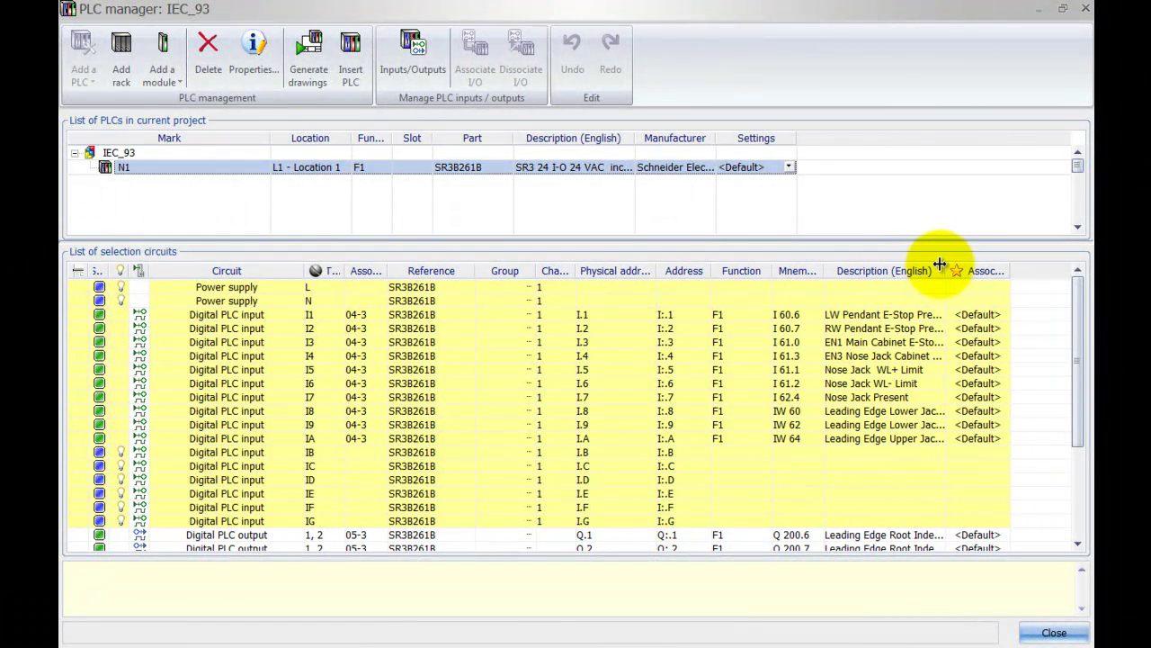
drag(941, 269, 1030, 269)
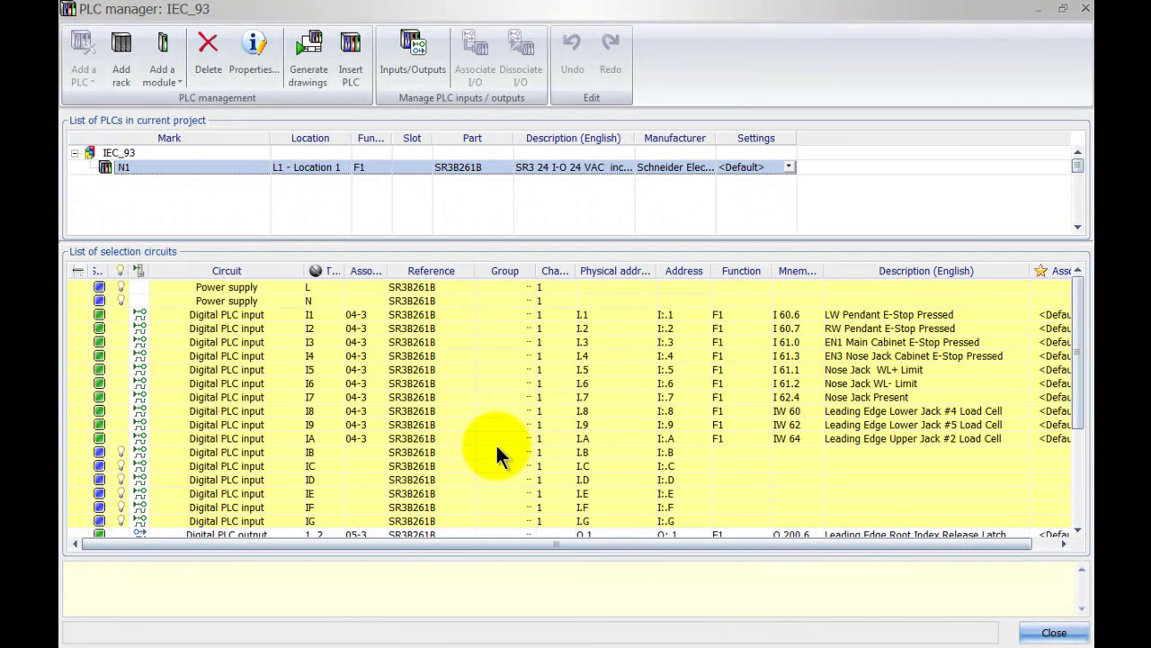